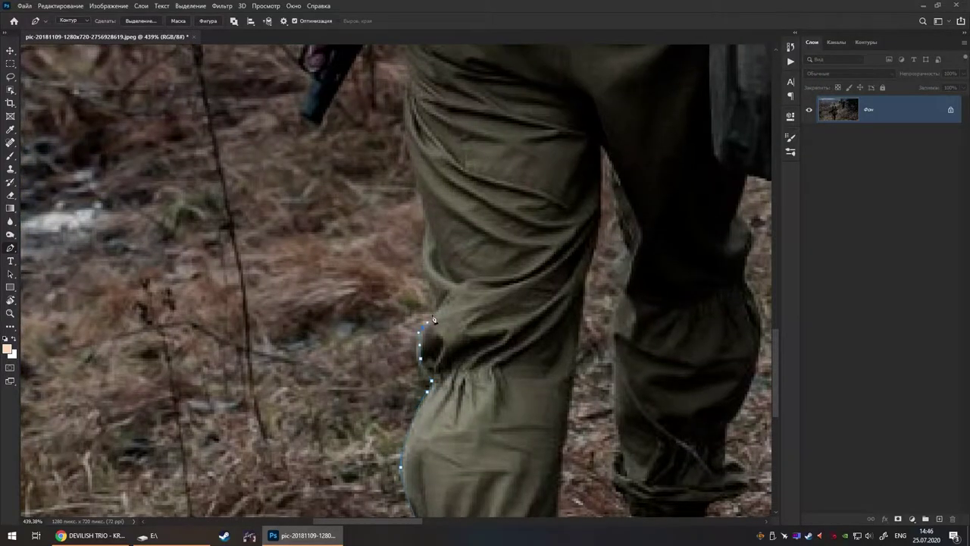
Trace the soldier's silhouette with the Pen tool, including the hand, gun and backpack edge
{"action": "left_click_drag", "start_coordinate": [382, 234], "coordinate": [450, 366]}
{"action": "scroll", "coordinate": [445, 158], "scroll_direction": "up", "scroll_amount": 5}
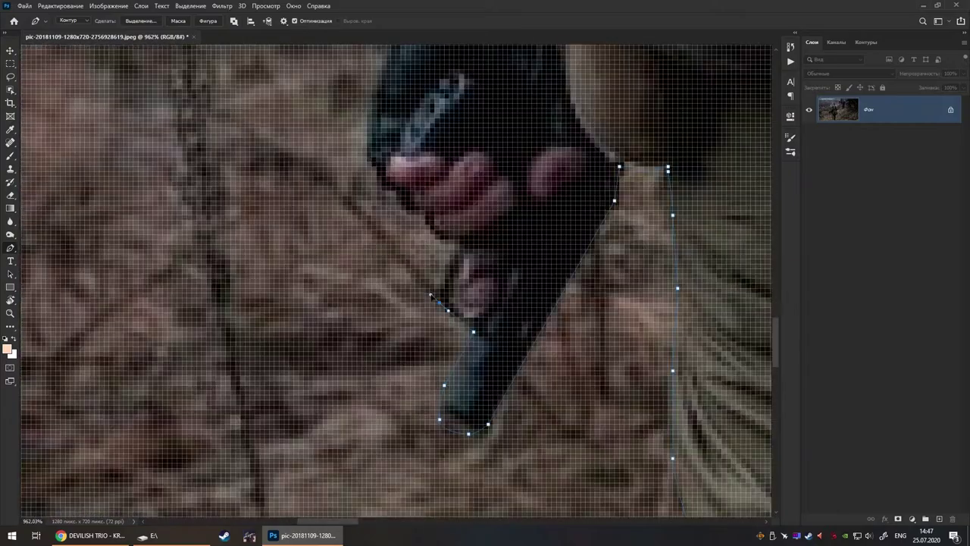
{"action": "scroll", "coordinate": [429, 226], "scroll_direction": "down", "scroll_amount": 3}
{"action": "scroll", "coordinate": [462, 256], "scroll_direction": "down", "scroll_amount": 1}
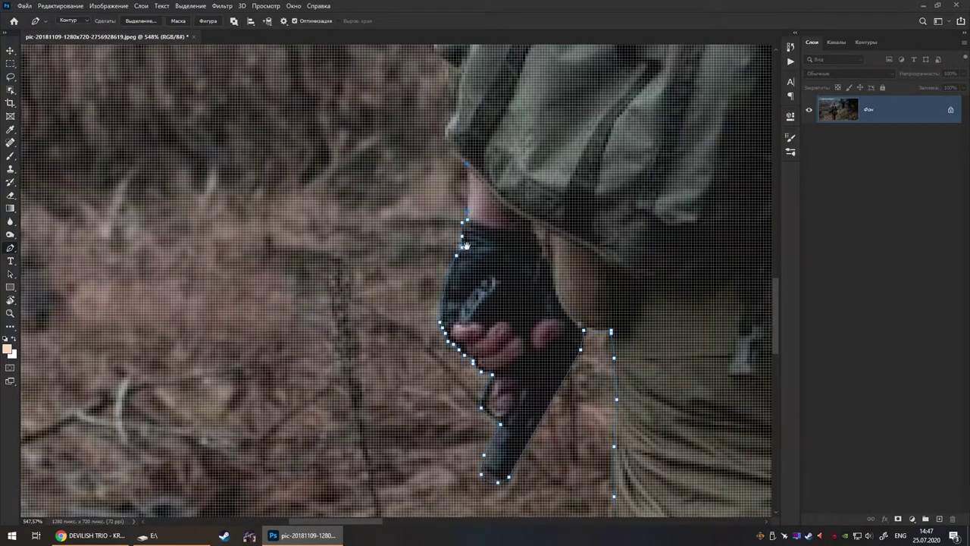
{"action": "scroll", "coordinate": [469, 170], "scroll_direction": "down", "scroll_amount": 2}
{"action": "scroll", "coordinate": [424, 213], "scroll_direction": "up", "scroll_amount": 2}
{"action": "key", "text": "XF86AudioNext"}
{"action": "key", "text": "XF86AudioNext"}
{"action": "scroll", "coordinate": [482, 252], "scroll_direction": "up", "scroll_amount": 1}
{"action": "scroll", "coordinate": [530, 243], "scroll_direction": "up", "scroll_amount": 2}
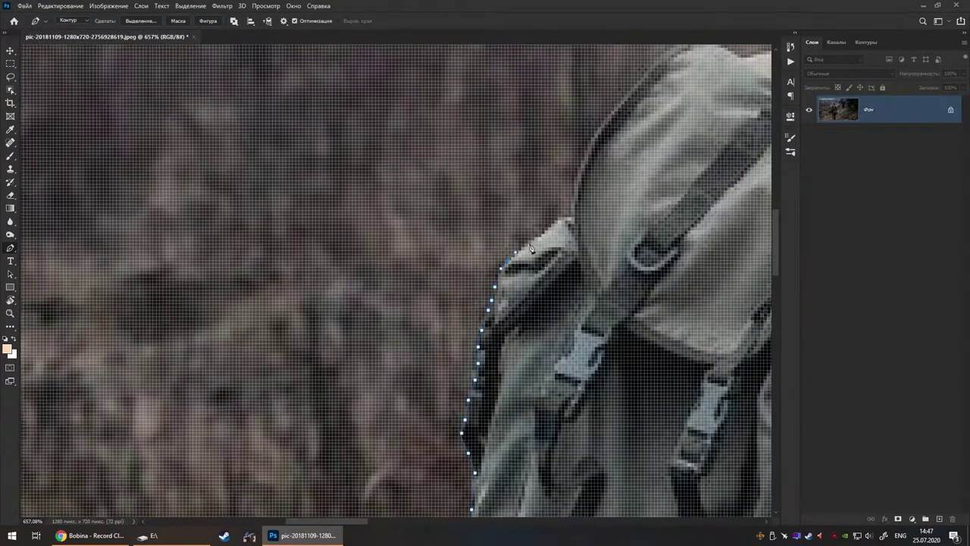
{"action": "scroll", "coordinate": [567, 230], "scroll_direction": "up", "scroll_amount": 1}
{"action": "left_click_drag", "start_coordinate": [566, 228], "coordinate": [598, 172]}
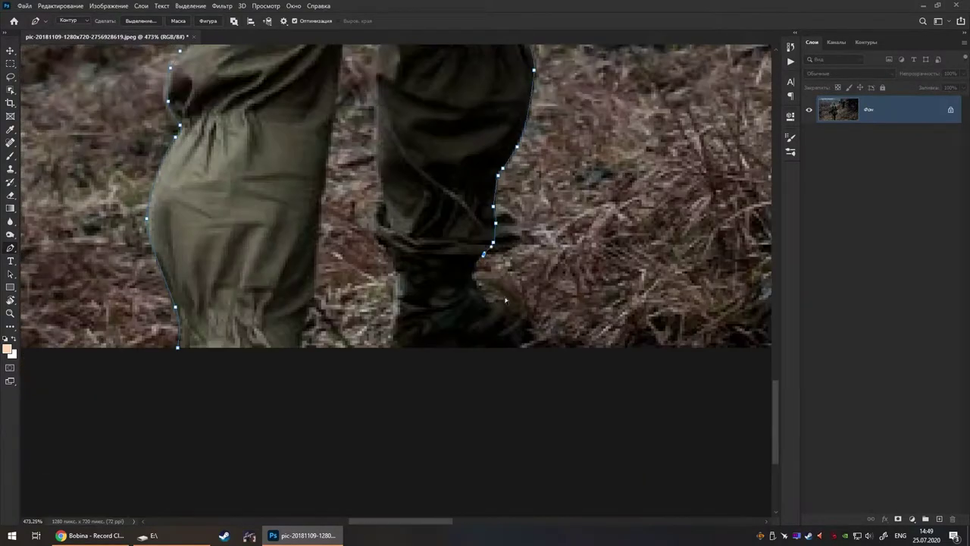
Turn the finished path into a mask on Слой 0, hiding the photo's background
{"action": "scroll", "coordinate": [506, 300], "scroll_direction": "up", "scroll_amount": 2}
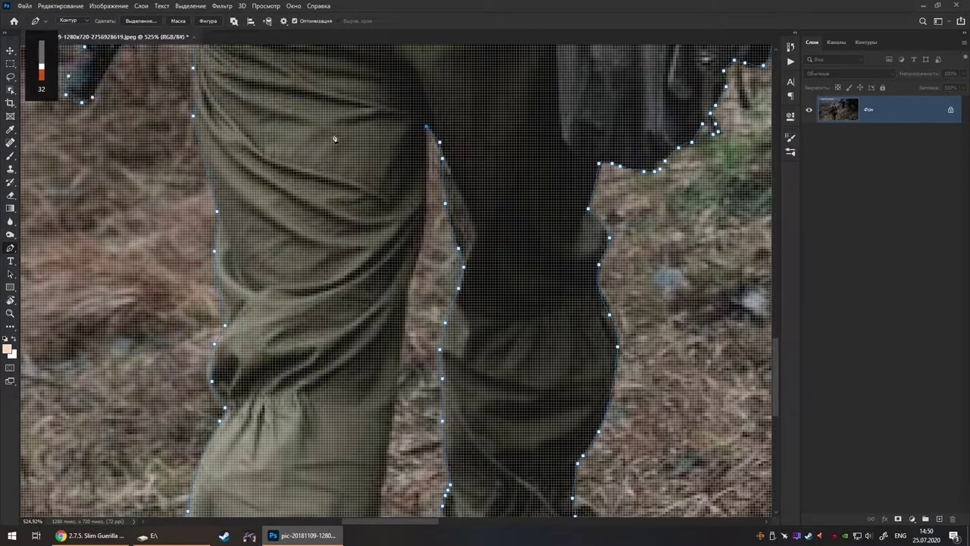
{"action": "scroll", "coordinate": [343, 220], "scroll_direction": "down", "scroll_amount": 3}
{"action": "scroll", "coordinate": [493, 383], "scroll_direction": "down", "scroll_amount": 3}
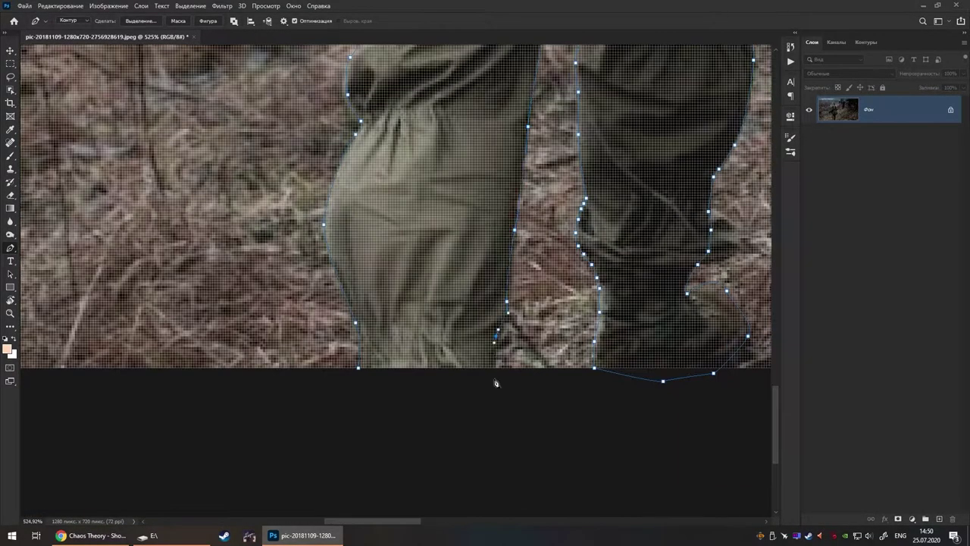
{"action": "scroll", "coordinate": [493, 383], "scroll_direction": "down", "scroll_amount": 5}
{"action": "right_click", "coordinate": [404, 275]}
{"action": "left_click", "coordinate": [454, 280]}
{"action": "scroll", "coordinate": [437, 340], "scroll_direction": "up", "scroll_amount": 5}
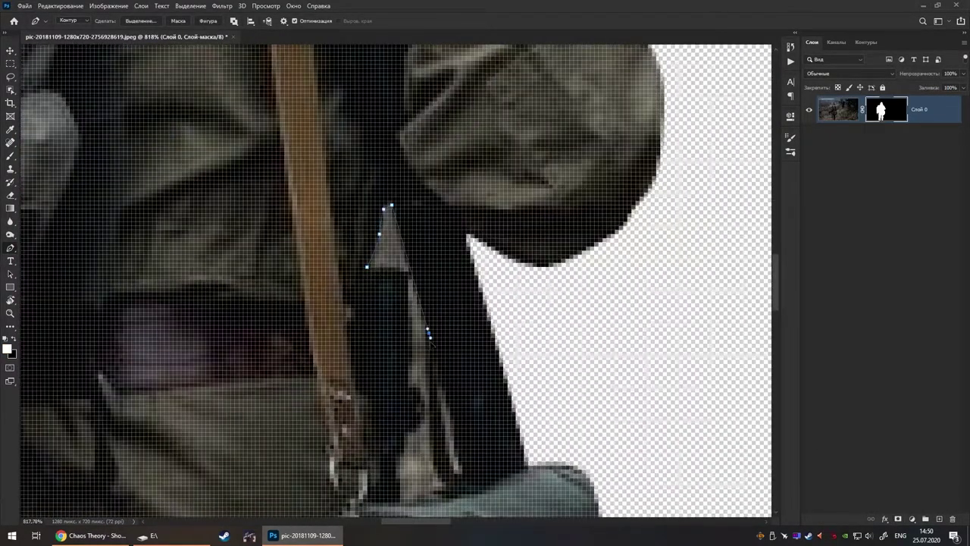
Bring up the path's options to turn the soldier outline into a selection
{"action": "scroll", "coordinate": [427, 207], "scroll_direction": "down", "scroll_amount": 3}
{"action": "right_click", "coordinate": [465, 288]}
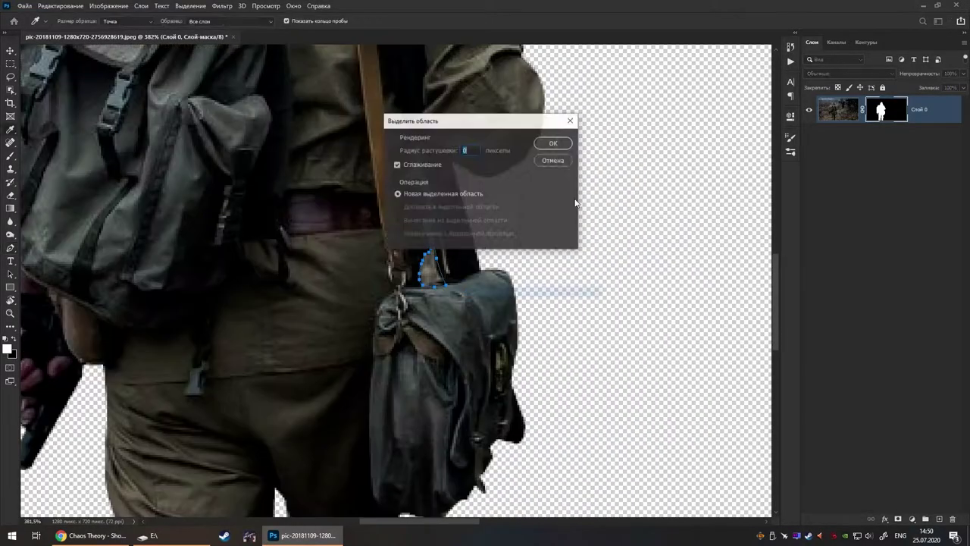
{"action": "scroll", "coordinate": [455, 294], "scroll_direction": "down", "scroll_amount": 4}
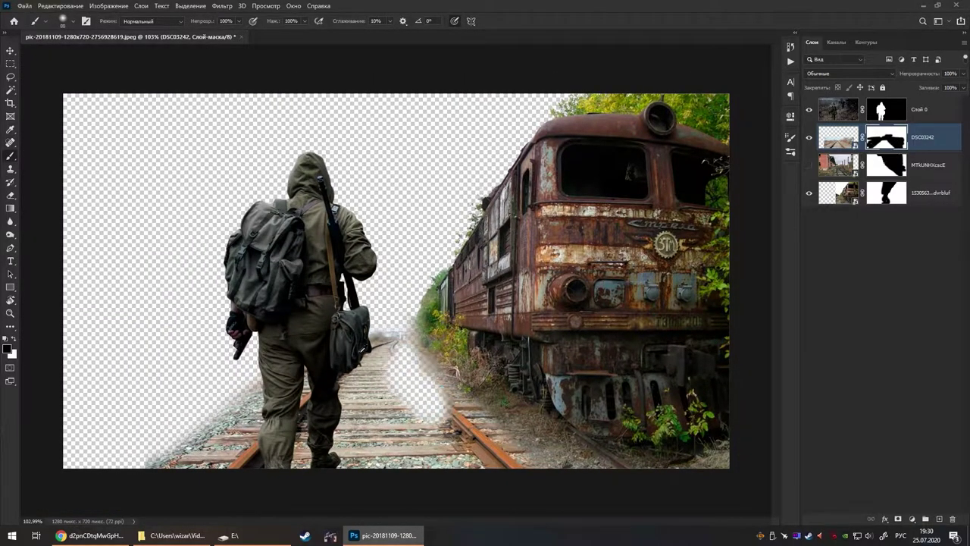
Delete the hidden brick-building layer and skew the track layer's top edge to fit
{"action": "left_click", "coordinate": [868, 177]}
{"action": "key", "text": "Delete"}
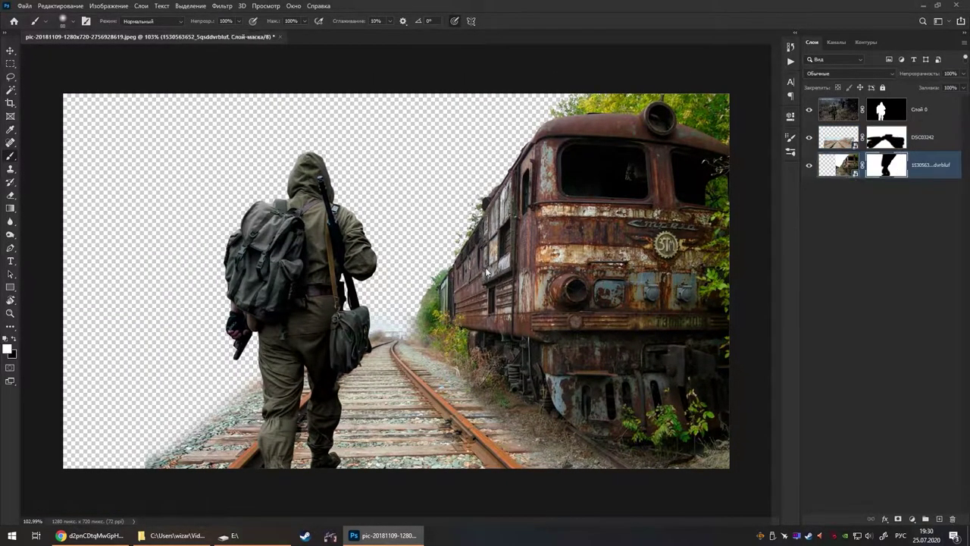
{"action": "key", "text": "ctrl+t"}
{"action": "left_click_drag", "start_coordinate": [383, 281], "coordinate": [392, 302]}
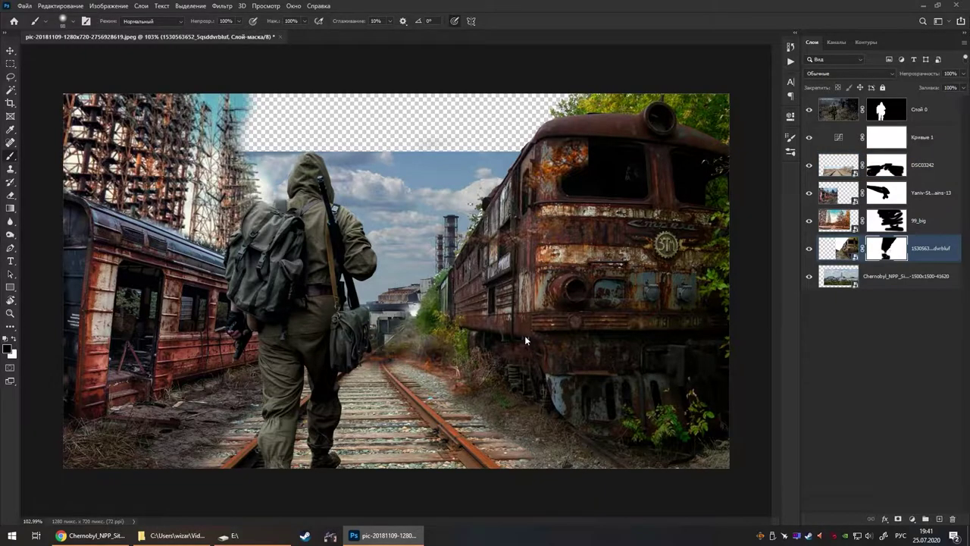
Check the track layer's mask, then select DSC03242 and transform the Chernobyl plant layer
{"action": "left_click", "coordinate": [896, 257], "text": "shift"}
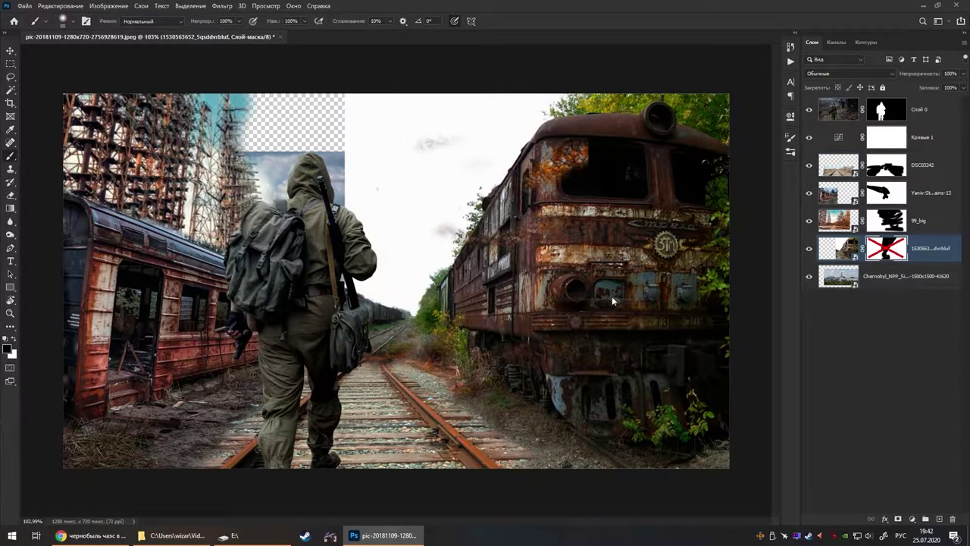
{"action": "key", "text": "x"}
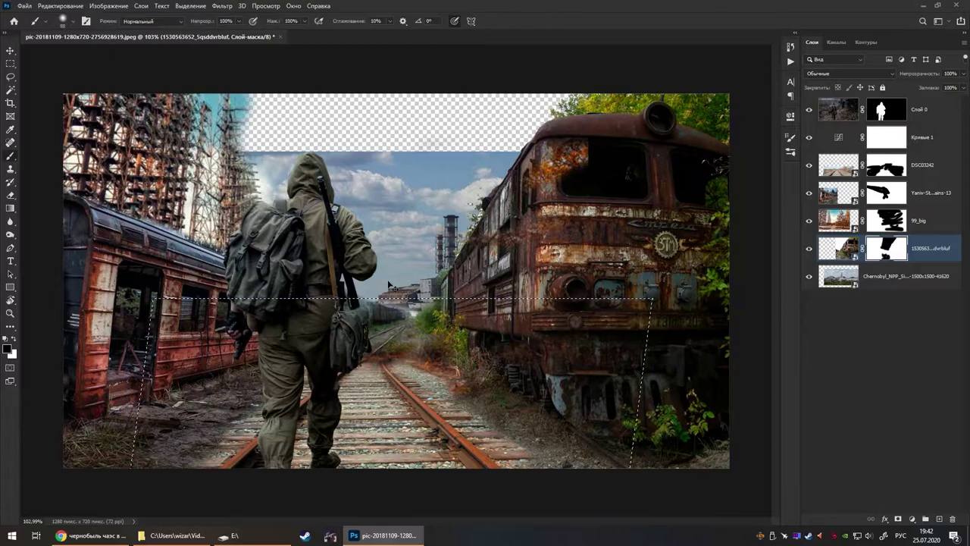
{"action": "left_click", "coordinate": [844, 172]}
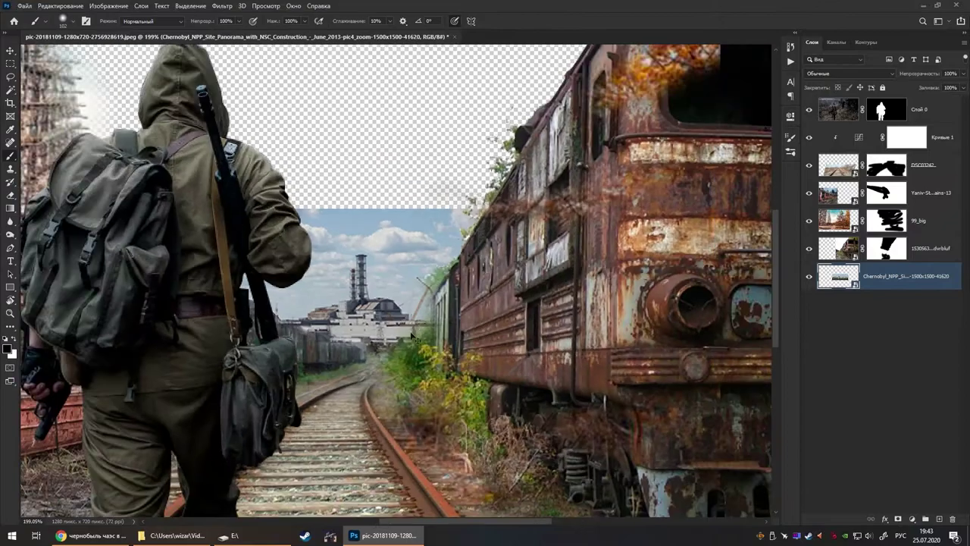
{"action": "key", "text": "ctrl+0"}
{"action": "key", "text": "ctrl+t"}
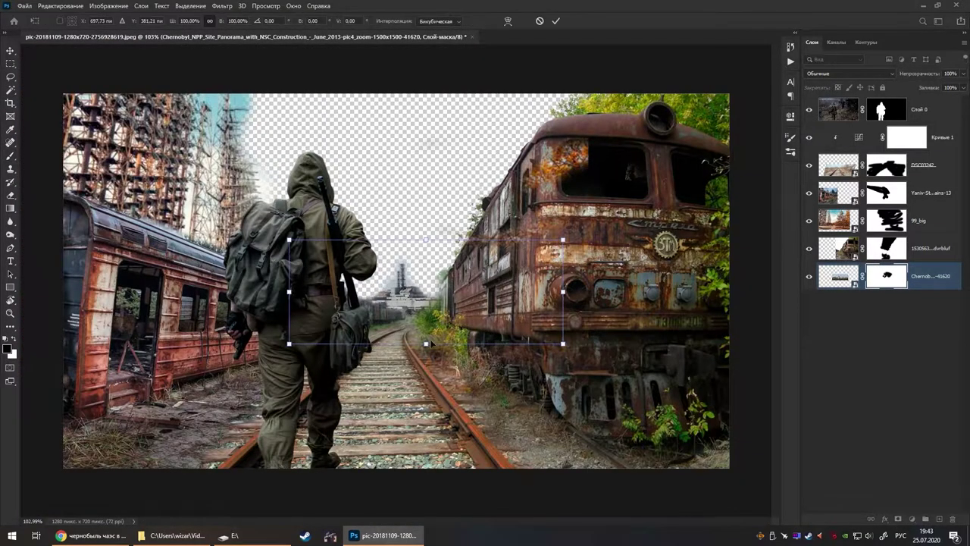
Shrink the radio-tower layer and move it up-left into position
{"action": "key", "text": "Return"}
{"action": "key", "text": "b"}
{"action": "scroll", "coordinate": [376, 259], "scroll_direction": "up", "scroll_amount": 3}
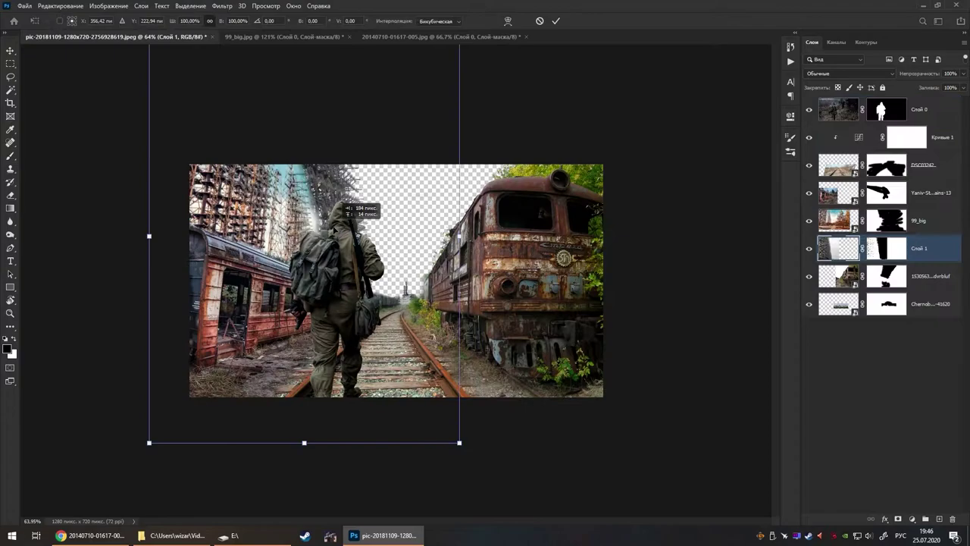
{"action": "left_click_drag", "start_coordinate": [179, 176], "coordinate": [309, 215]}
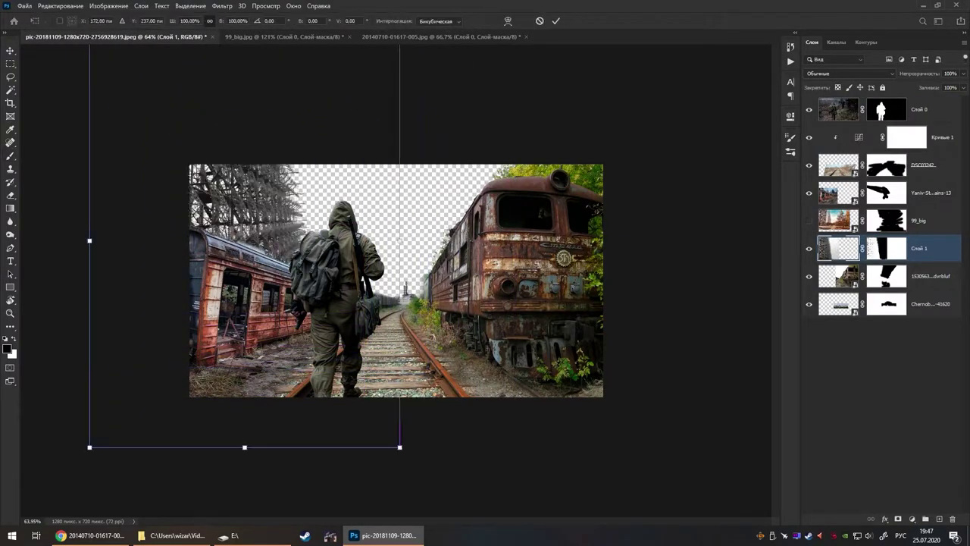
{"action": "left_click_drag", "start_coordinate": [399, 239], "coordinate": [333, 206]}
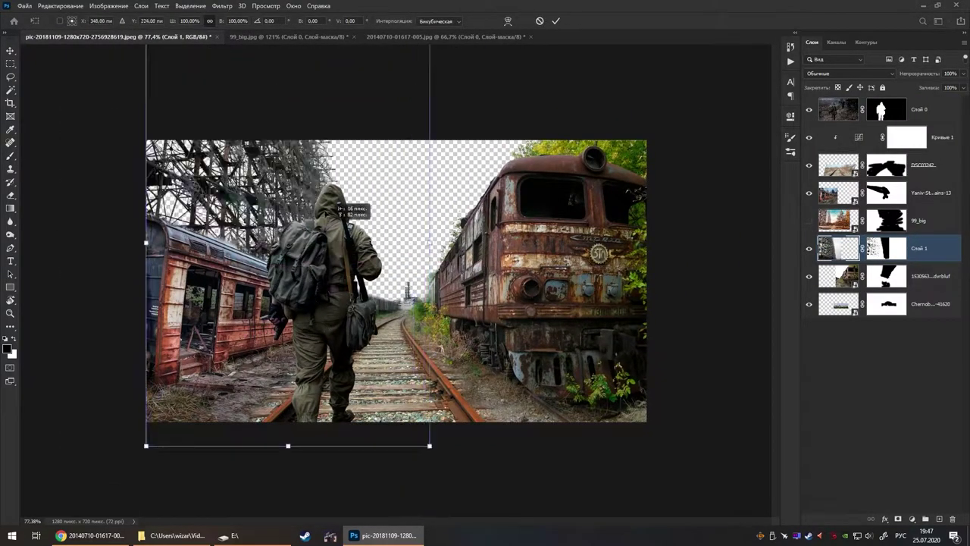
{"action": "key", "text": "Return"}
Fit the image in the window and refine the tower layer's mask in Select and Mask
{"action": "key", "text": "ctrl+0"}
{"action": "key", "text": "b"}
{"action": "double_click", "coordinate": [868, 241]}
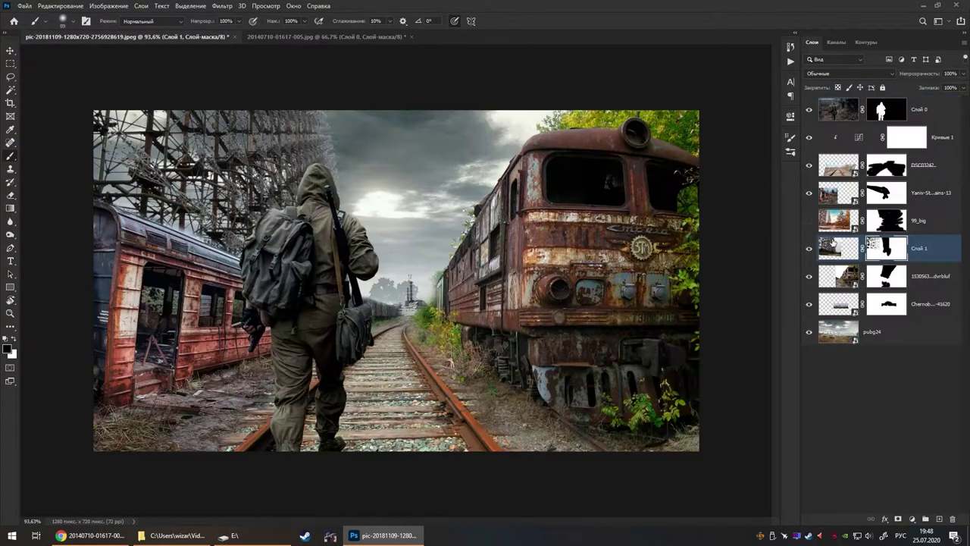
Darken the towers with a bent curve, then resize the pubg24 sky layer
{"action": "left_click_drag", "start_coordinate": [696, 239], "coordinate": [696, 241]}
{"action": "left_click", "coordinate": [762, 116]}
{"action": "left_click", "coordinate": [871, 359]}
{"action": "key", "text": "ctrl+t"}
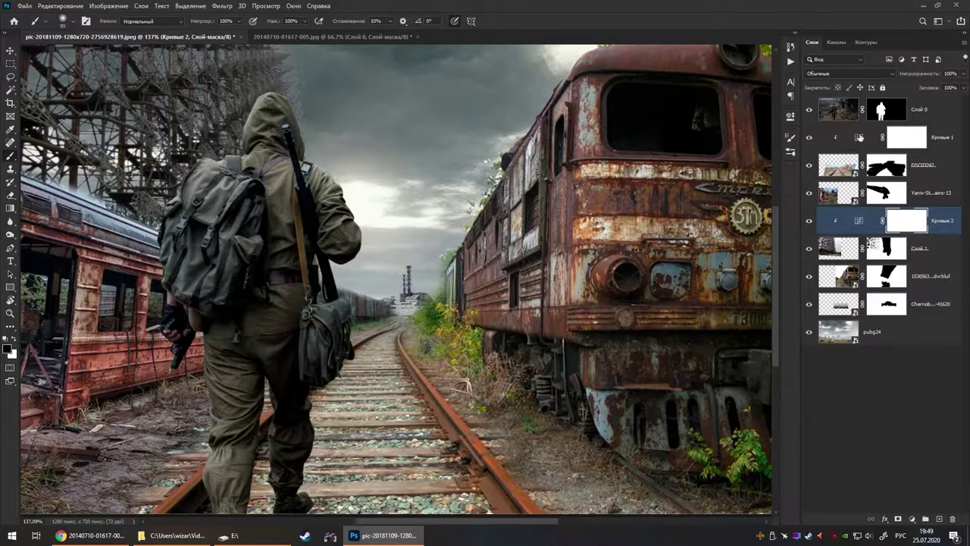
Edit the Кривые 1 curve and add a Hue/Saturation adjustment layer
{"action": "double_click", "coordinate": [859, 137]}
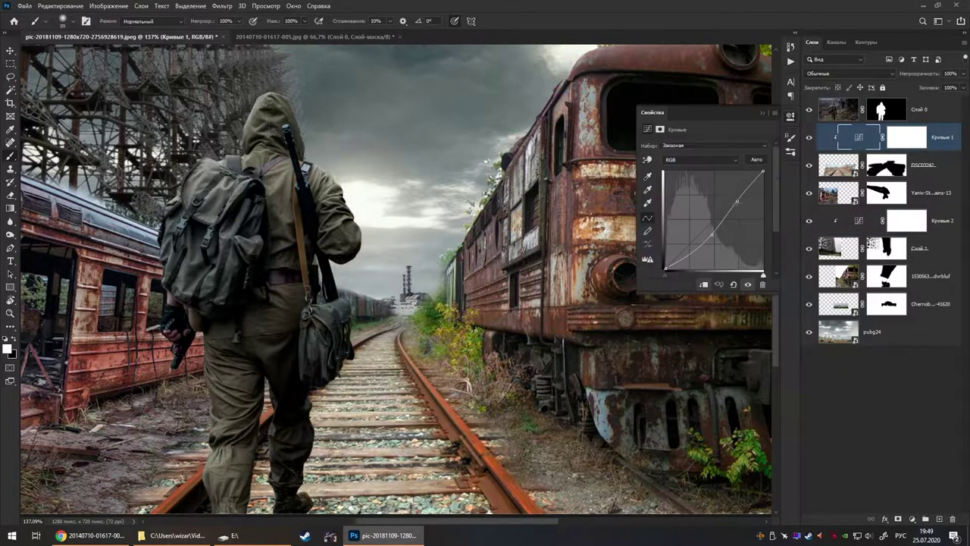
{"action": "left_click", "coordinate": [911, 518]}
{"action": "left_click", "coordinate": [879, 383]}
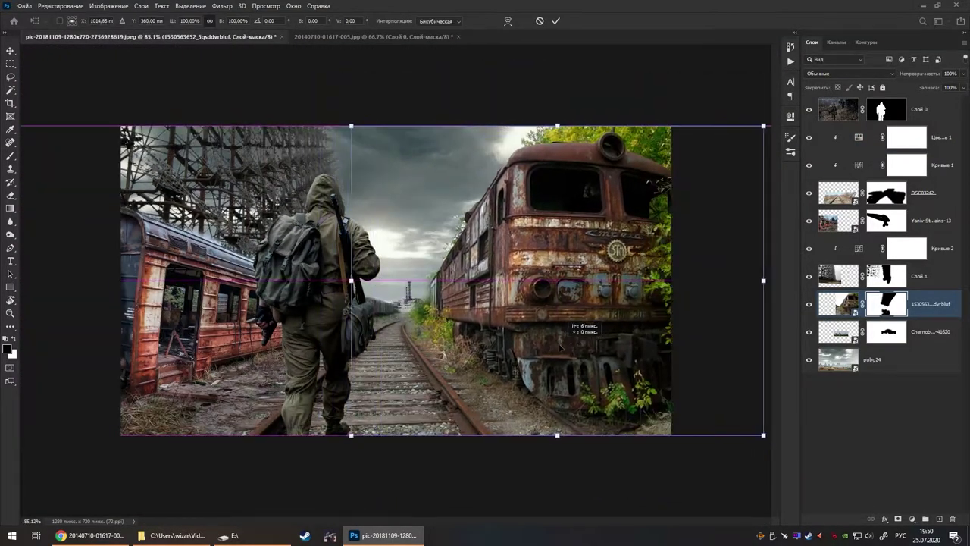
Paint away part of the rusty train layer's mask and fit the whole image in view
{"action": "left_click_drag", "start_coordinate": [576, 432], "coordinate": [503, 391]}
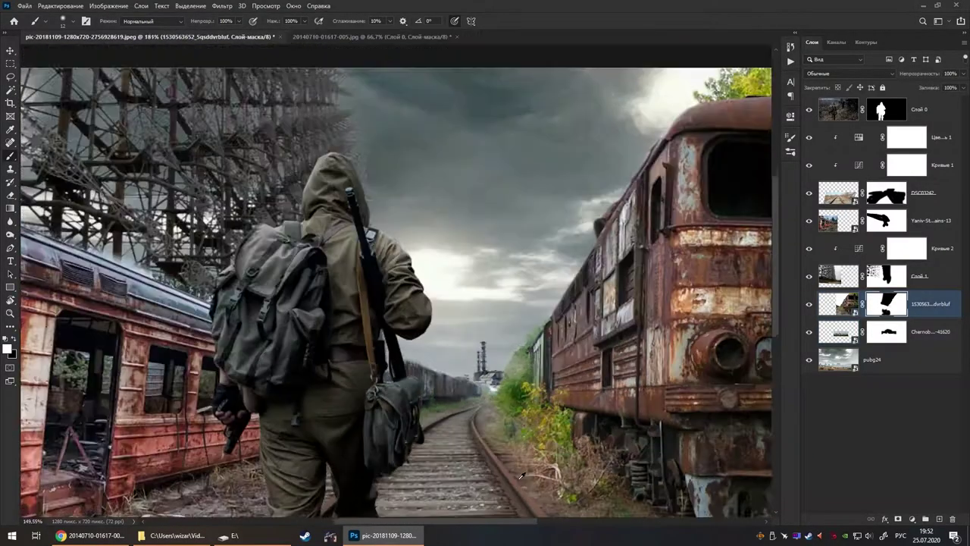
{"action": "key", "text": "ctrl+0"}
{"action": "scroll", "coordinate": [404, 370], "scroll_direction": "up", "scroll_amount": 1}
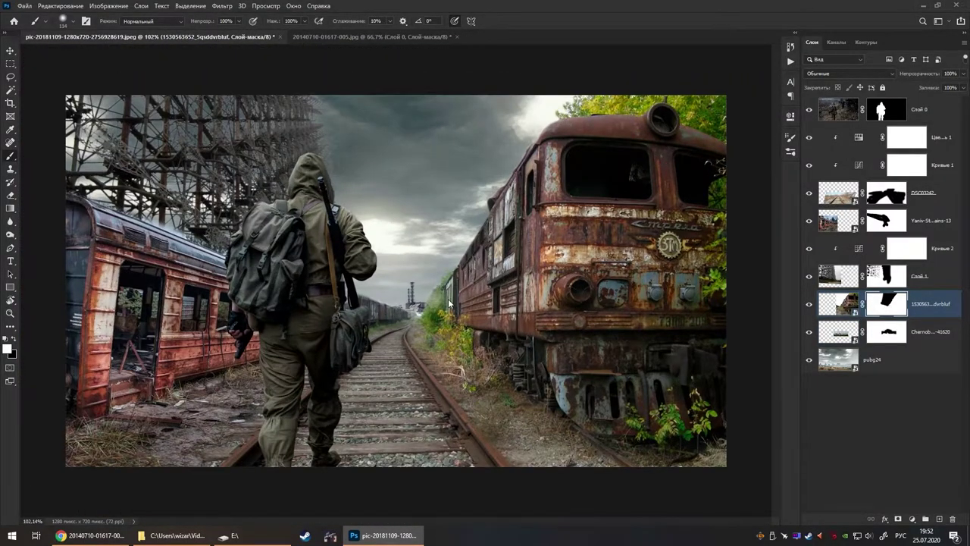
{"action": "scroll", "coordinate": [449, 304], "scroll_direction": "up", "scroll_amount": 1}
{"action": "scroll", "coordinate": [424, 288], "scroll_direction": "up", "scroll_amount": 4}
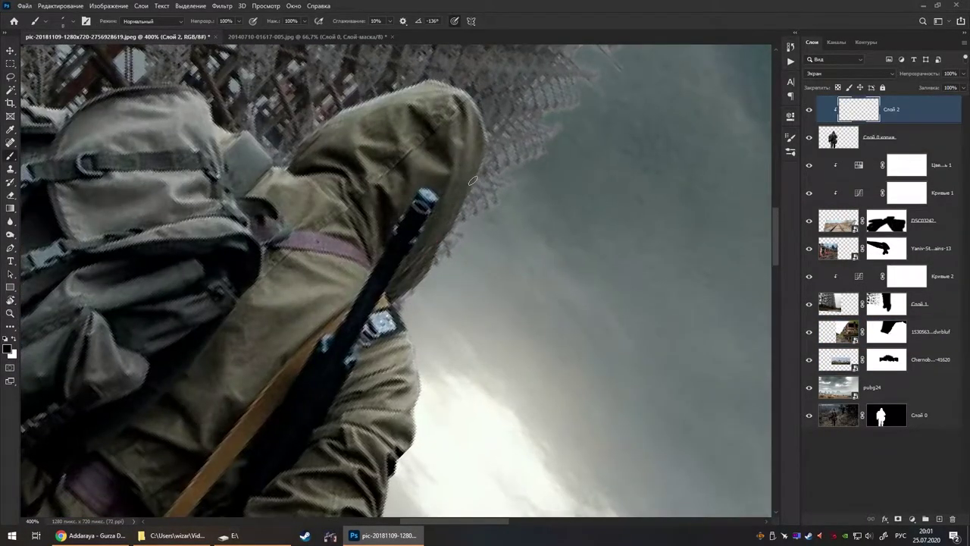
Paint pale rim light along the soldier's bag and strap, rotating the view to follow edges
{"action": "key", "text": "b"}
{"action": "key", "text": "XF86AudioNext"}
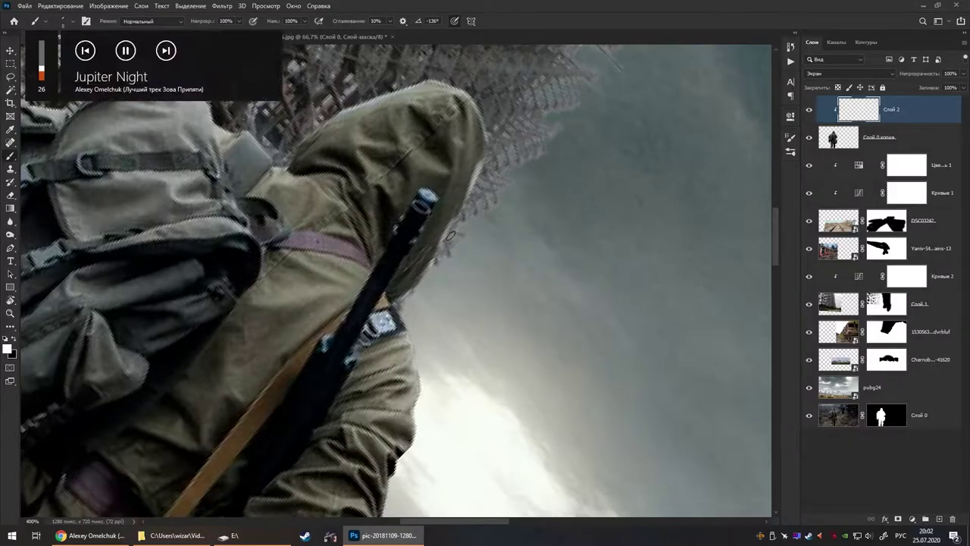
{"action": "key", "text": "XF86AudioNext"}
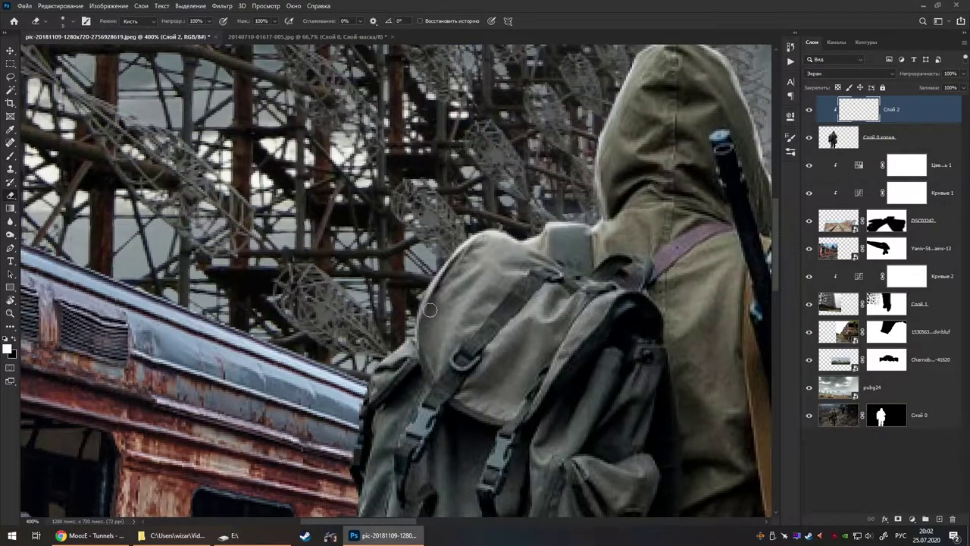
{"action": "scroll", "coordinate": [442, 334], "scroll_direction": "down", "scroll_amount": 5}
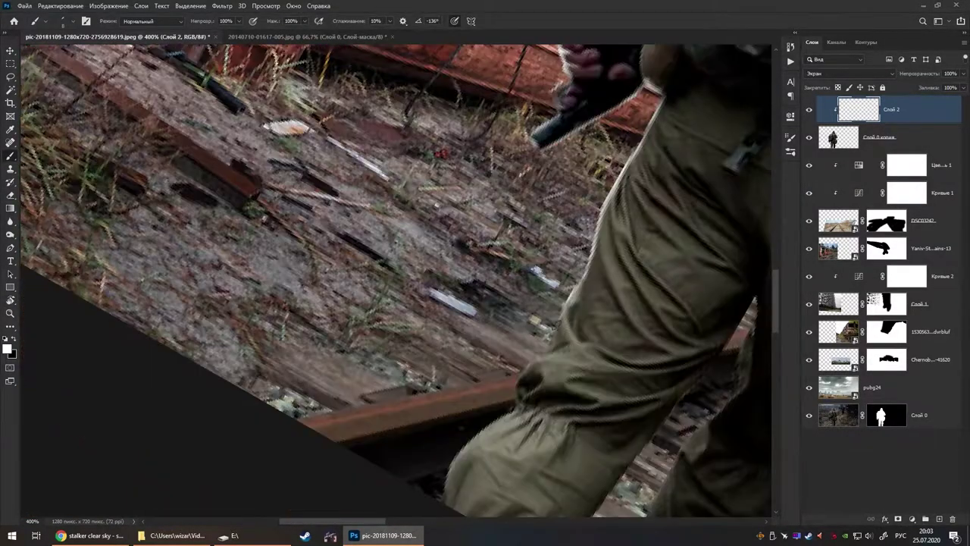
{"action": "key", "text": "z"}
{"action": "key", "text": "r"}
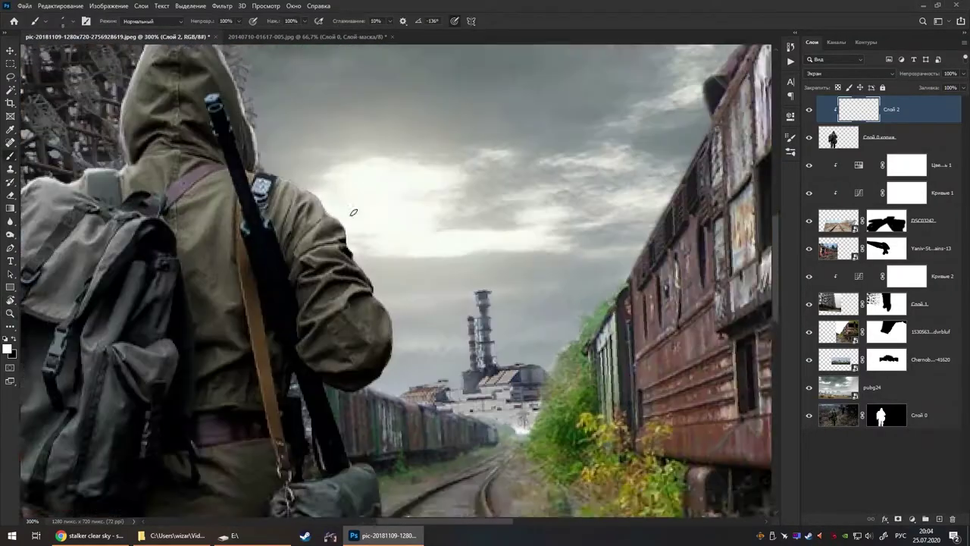
{"action": "mouse_move", "coordinate": [394, 280]}
{"action": "left_mouse_down"}
{"action": "mouse_move", "coordinate": [371, 279]}
{"action": "mouse_move", "coordinate": [362, 298]}
{"action": "mouse_move", "coordinate": [373, 201]}
{"action": "mouse_move", "coordinate": [419, 224]}
{"action": "mouse_move", "coordinate": [473, 185]}
{"action": "left_mouse_up"}
{"action": "key", "text": "b"}
{"action": "left_click_drag", "start_coordinate": [514, 154], "coordinate": [573, 274]}
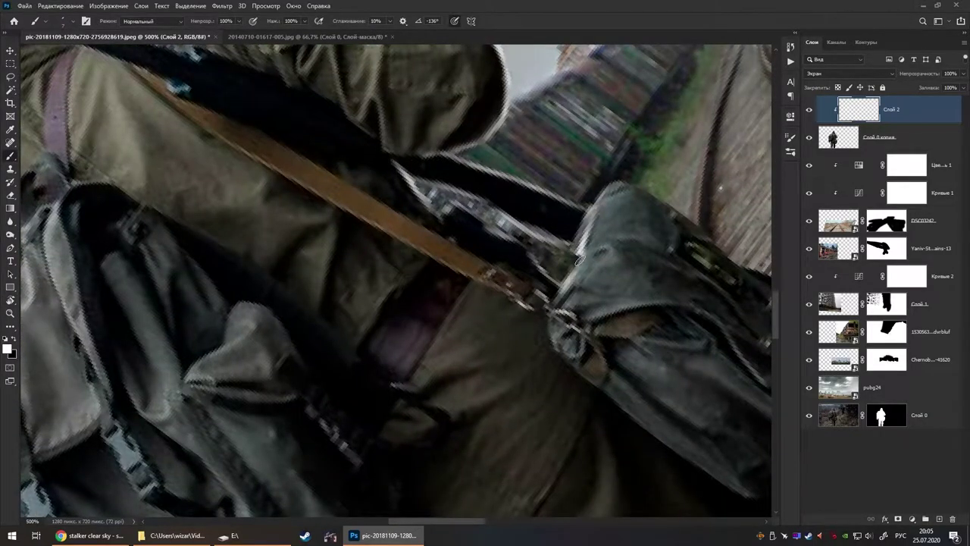
{"action": "left_click_drag", "start_coordinate": [616, 187], "coordinate": [583, 242]}
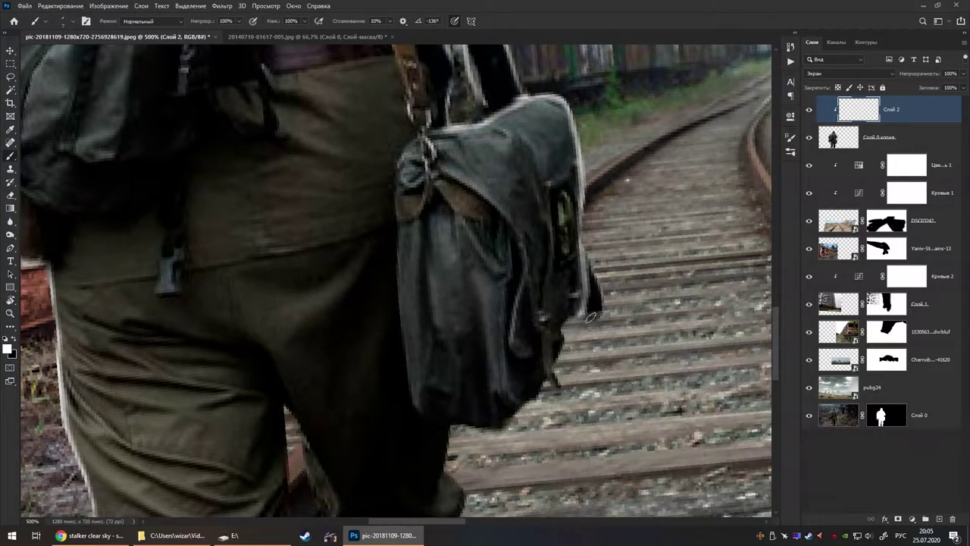
Continue the rim light up the leg beside the rails to the shoulder and hood
{"action": "left_click_drag", "start_coordinate": [541, 382], "coordinate": [489, 287]}
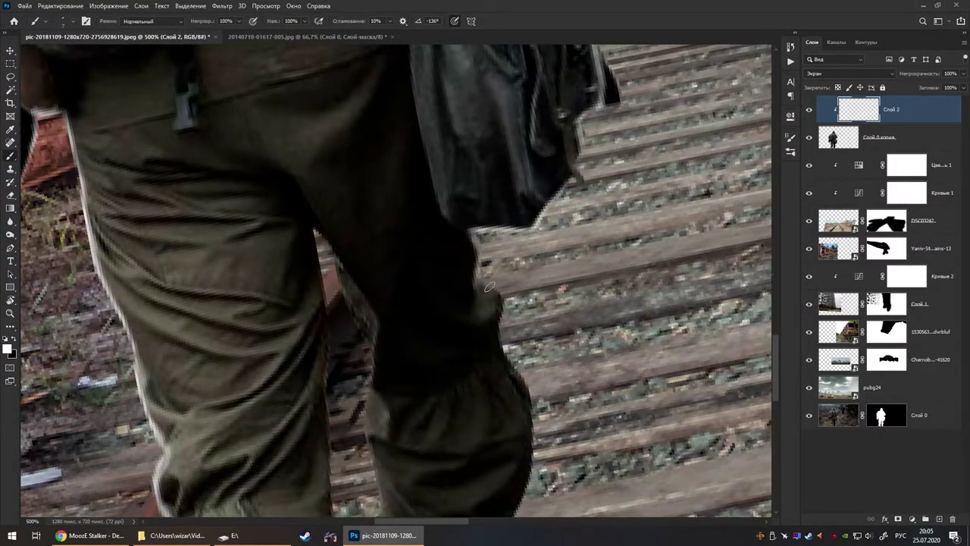
{"action": "left_click_drag", "start_coordinate": [519, 370], "coordinate": [460, 296]}
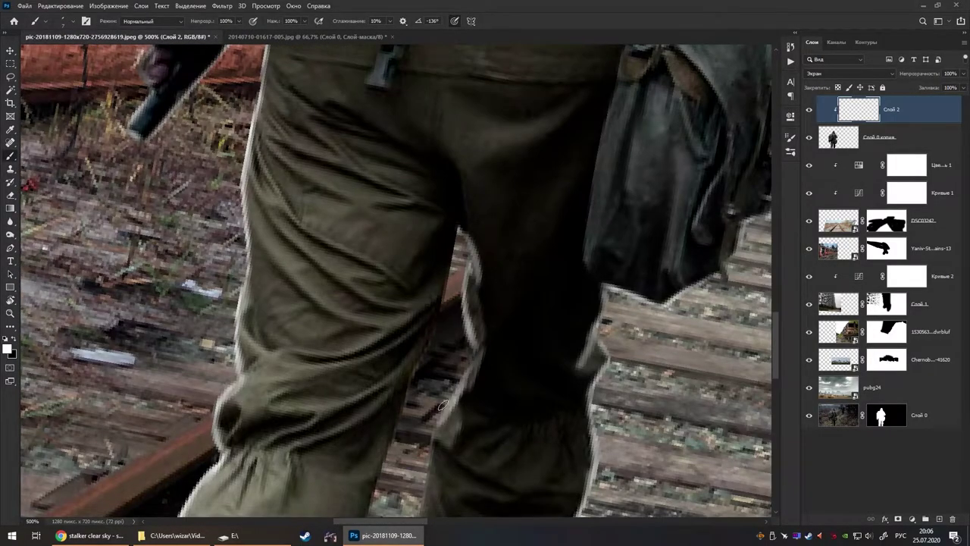
{"action": "left_click_drag", "start_coordinate": [443, 406], "coordinate": [470, 261]}
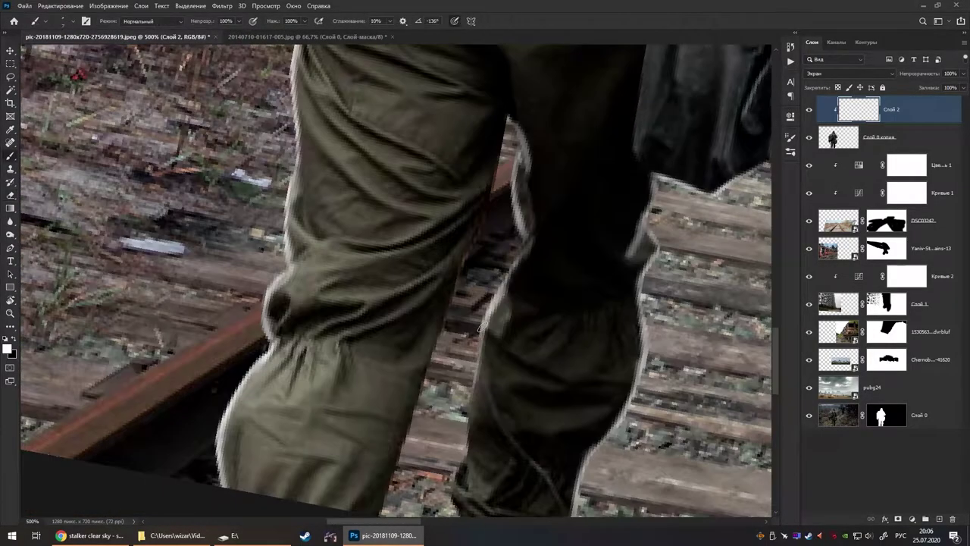
{"action": "key", "text": "z"}
{"action": "key", "text": "ctrl+1"}
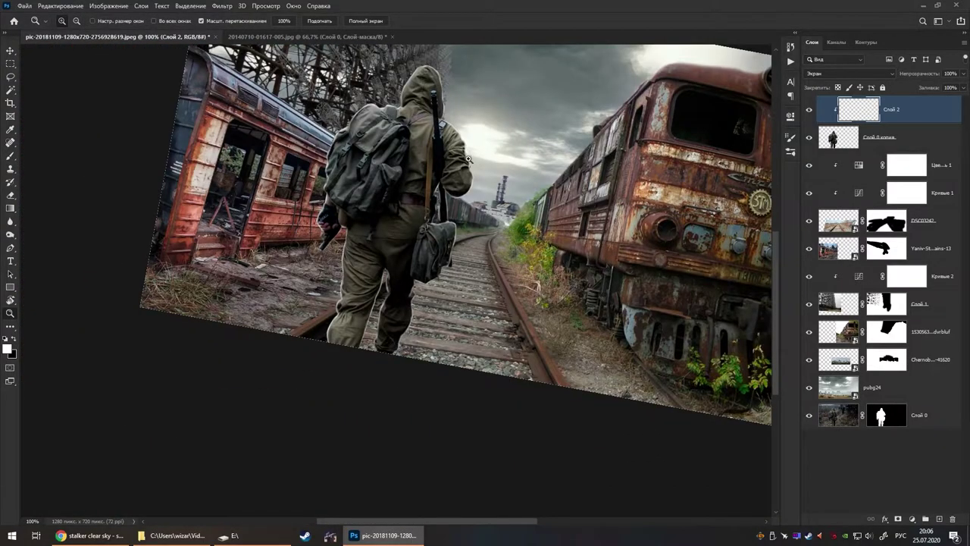
{"action": "left_click_drag", "start_coordinate": [468, 159], "coordinate": [464, 231]}
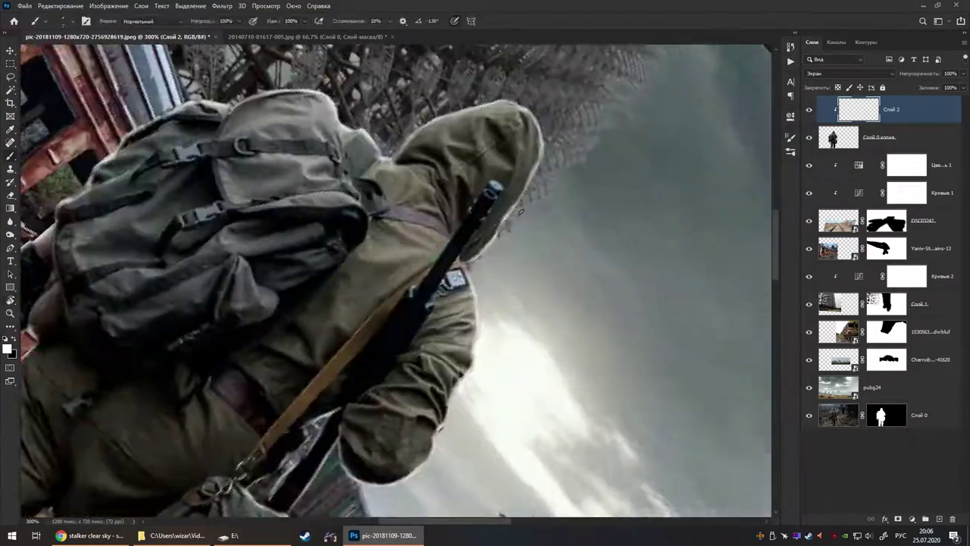
{"action": "key", "text": "r"}
{"action": "left_click_drag", "start_coordinate": [470, 181], "coordinate": [466, 182]}
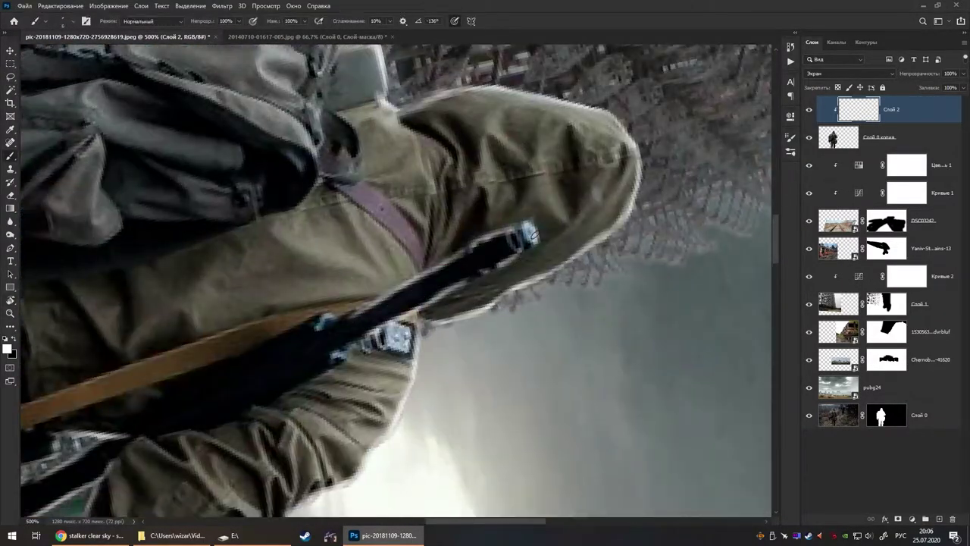
{"action": "left_click_drag", "start_coordinate": [479, 269], "coordinate": [503, 173]}
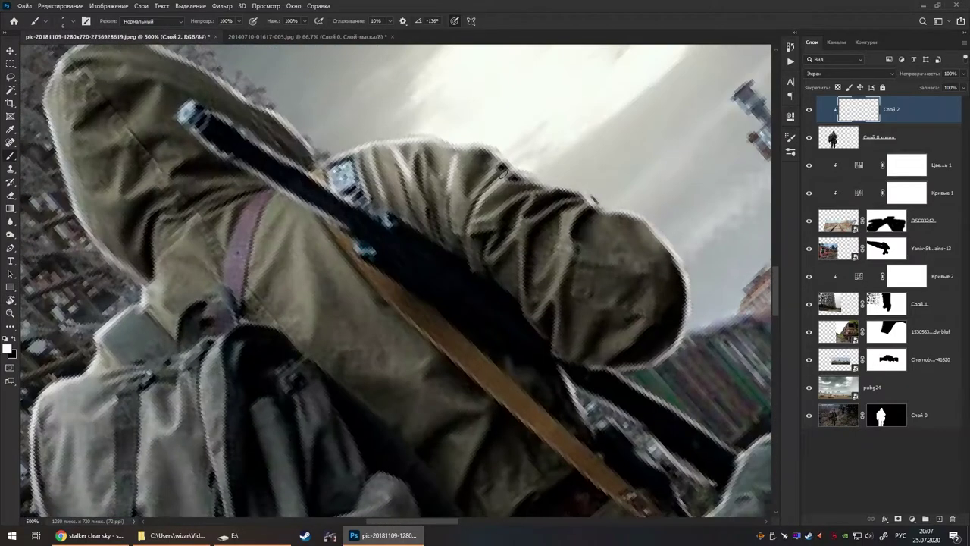
{"action": "left_click_drag", "start_coordinate": [591, 195], "coordinate": [556, 271]}
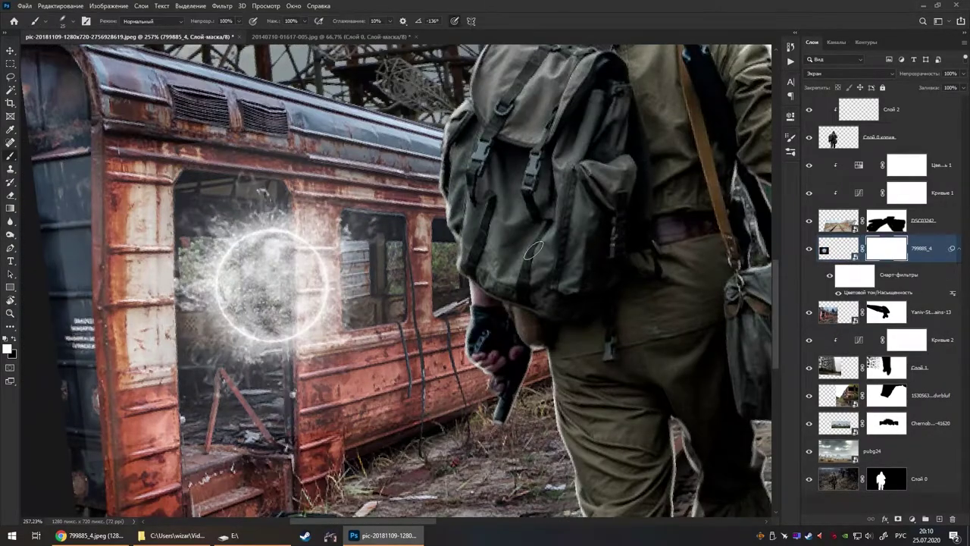
Place the sparks image from the image folder onto the train door in Screen mode
{"action": "left_click_drag", "start_coordinate": [534, 251], "coordinate": [352, 196]}
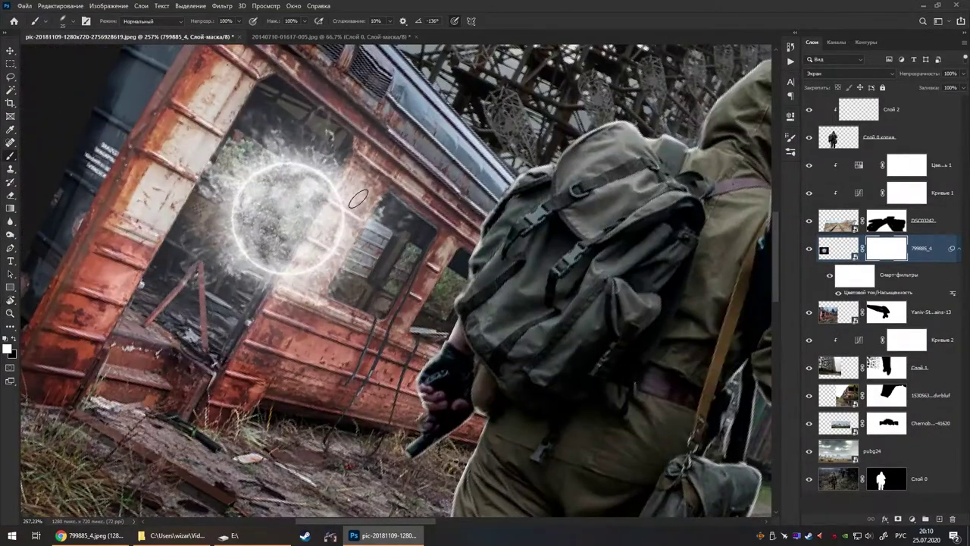
{"action": "mouse_move", "coordinate": [351, 161]}
{"action": "left_mouse_down"}
{"action": "mouse_move", "coordinate": [397, 291]}
{"action": "mouse_move", "coordinate": [396, 255]}
{"action": "left_mouse_up"}
{"action": "left_click", "coordinate": [254, 536]}
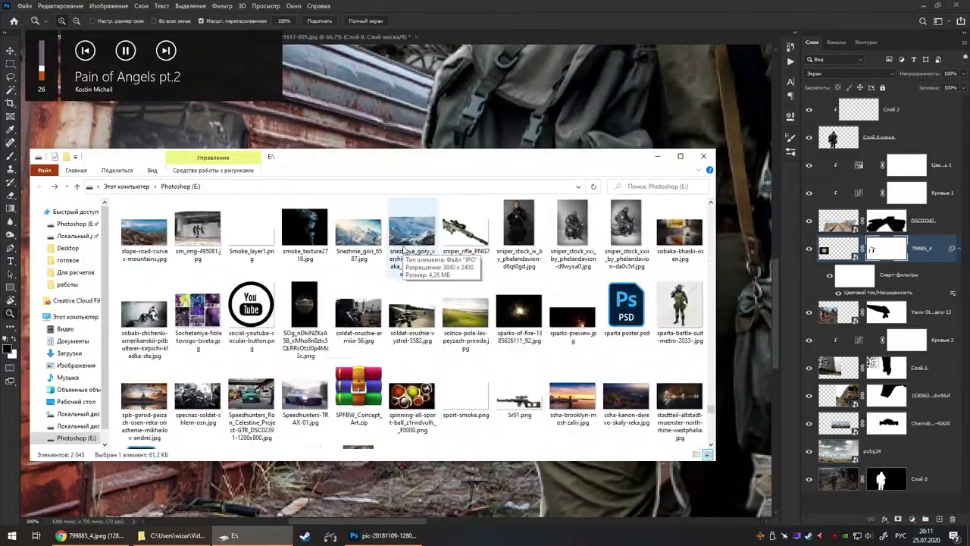
{"action": "left_click_drag", "start_coordinate": [392, 316], "coordinate": [582, 321]}
{"action": "left_click", "coordinate": [848, 73]}
{"action": "left_click", "coordinate": [811, 158]}
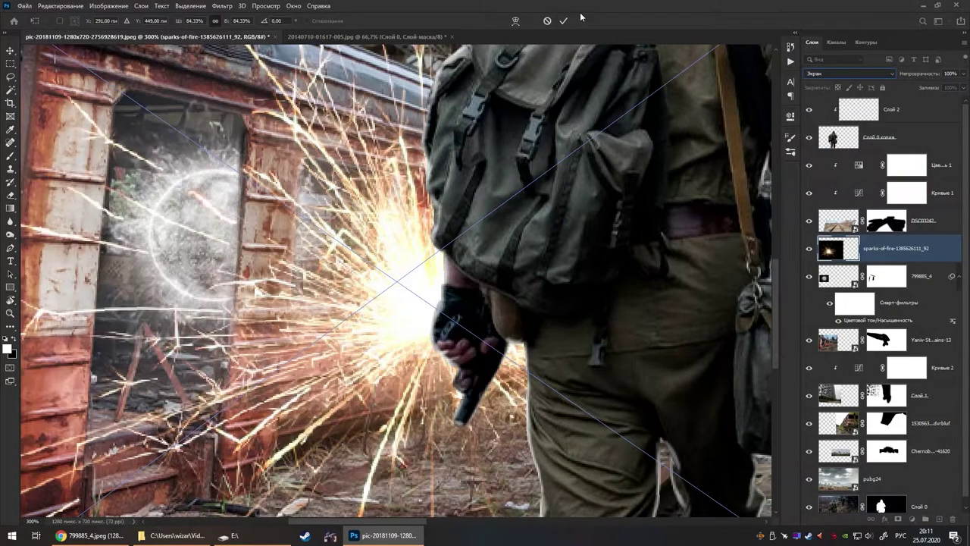
Mask the sparks to the doorway using the door path's selection, and open File Explorer
{"action": "scroll", "coordinate": [520, 100], "scroll_direction": "down", "scroll_amount": 5}
{"action": "scroll", "coordinate": [242, 143], "scroll_direction": "up", "scroll_amount": 5}
{"action": "scroll", "coordinate": [369, 335], "scroll_direction": "up", "scroll_amount": 3}
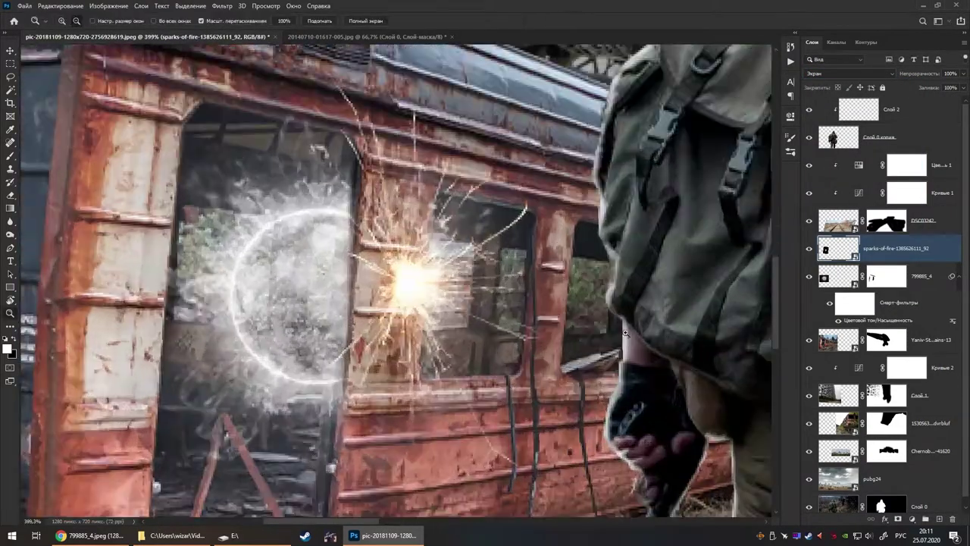
{"action": "key", "text": "XF86AudioLowerVolume"}
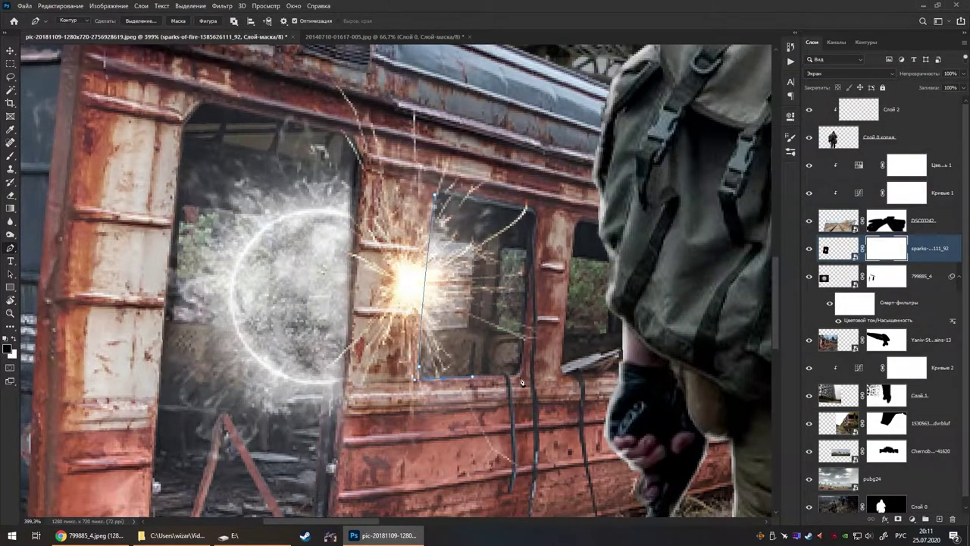
{"action": "scroll", "coordinate": [534, 235], "scroll_direction": "down", "scroll_amount": 5}
{"action": "scroll", "coordinate": [383, 181], "scroll_direction": "up", "scroll_amount": 4}
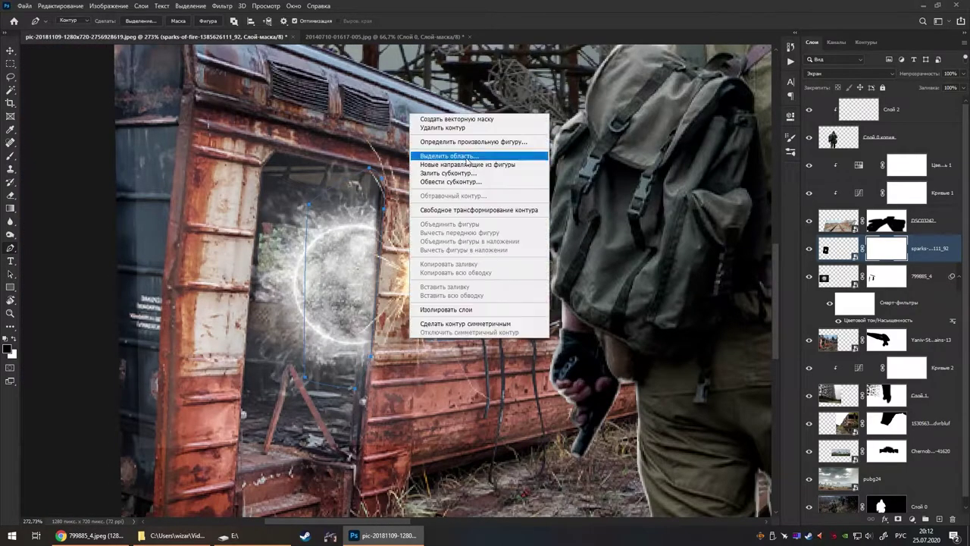
{"action": "key", "text": "ctrl+Return"}
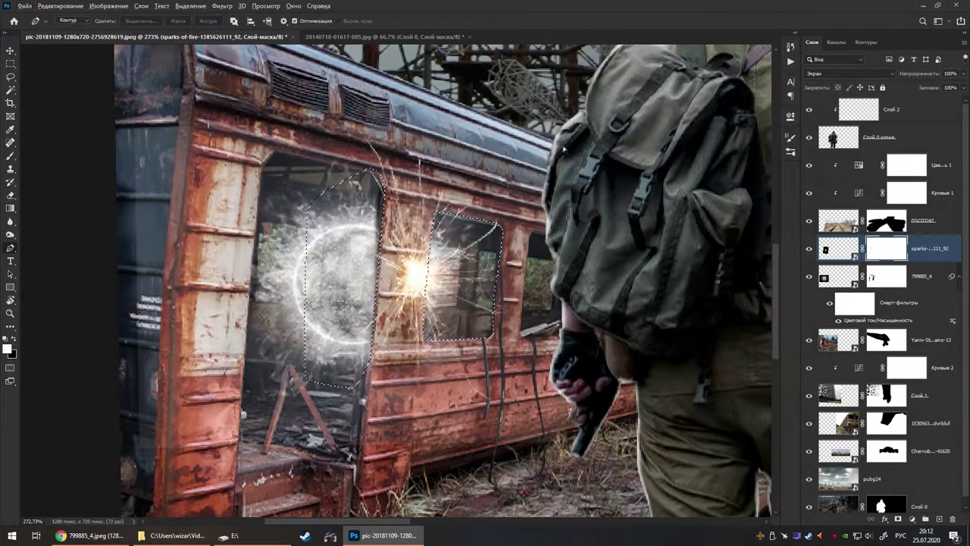
{"action": "key", "text": "super+e"}
{"action": "scroll", "coordinate": [459, 350], "scroll_direction": "up", "scroll_amount": 5}
{"action": "scroll", "coordinate": [466, 349], "scroll_direction": "up", "scroll_amount": 5}
{"action": "scroll", "coordinate": [477, 347], "scroll_direction": "up", "scroll_amount": 5}
{"action": "scroll", "coordinate": [487, 345], "scroll_direction": "up", "scroll_amount": 5}
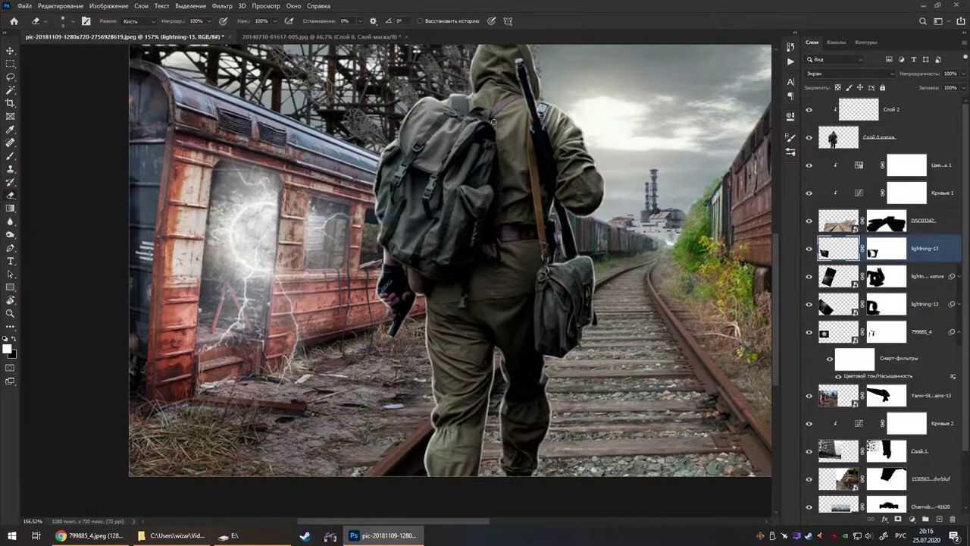
Duplicate the lightning bolt layer and resize the copy around the door
{"action": "key", "text": "ctrl+j"}
{"action": "key", "text": "ctrl+t"}
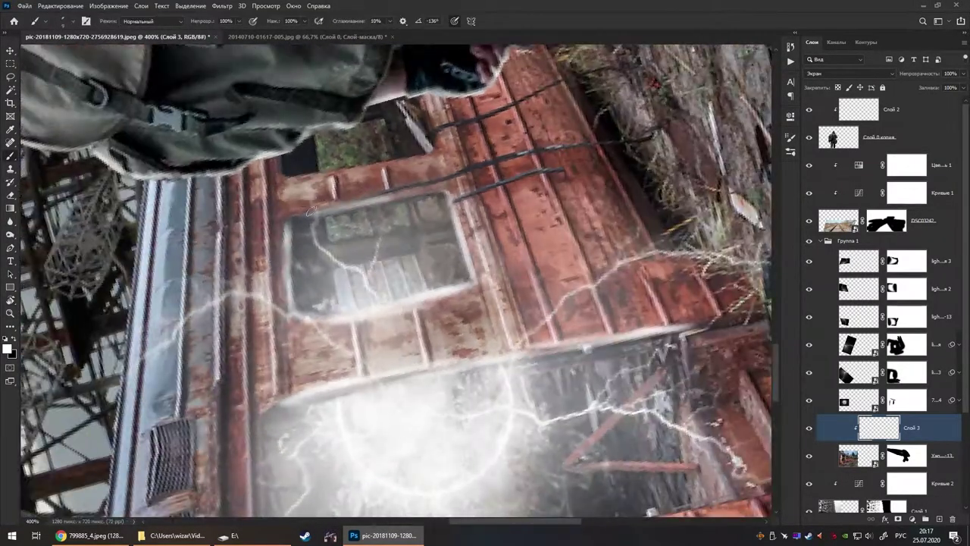
On Слой 3, paint soft white portal light along the train car's side and roof
{"action": "key", "text": "b"}
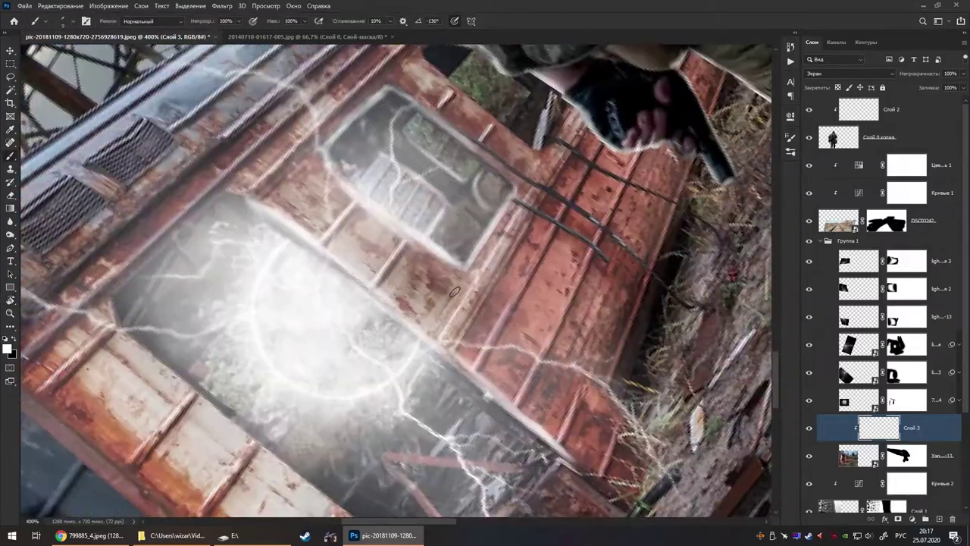
{"action": "key", "text": "e"}
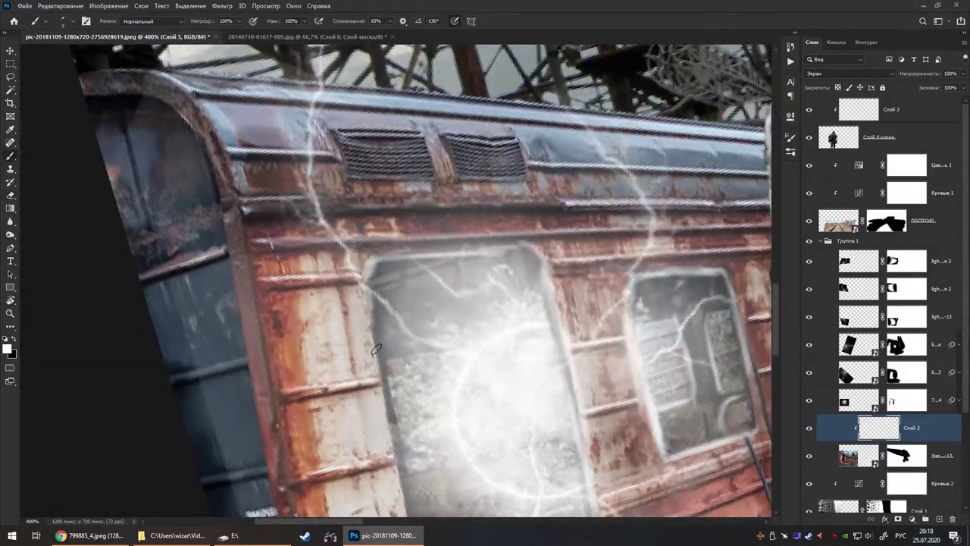
{"action": "key", "text": "b"}
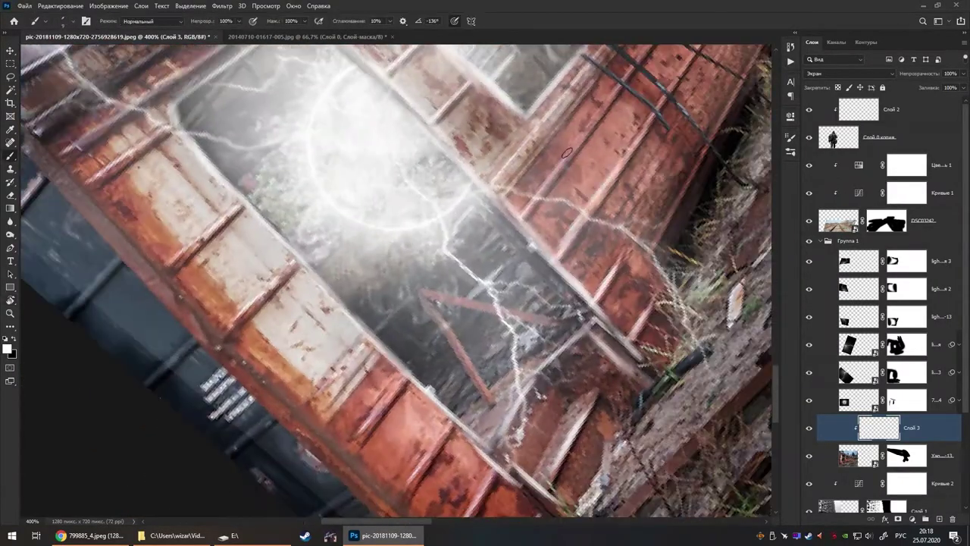
{"action": "key", "text": "r"}
{"action": "mouse_move", "coordinate": [567, 153]}
{"action": "left_mouse_down"}
{"action": "mouse_move", "coordinate": [638, 177]}
{"action": "mouse_move", "coordinate": [515, 287]}
{"action": "left_mouse_up"}
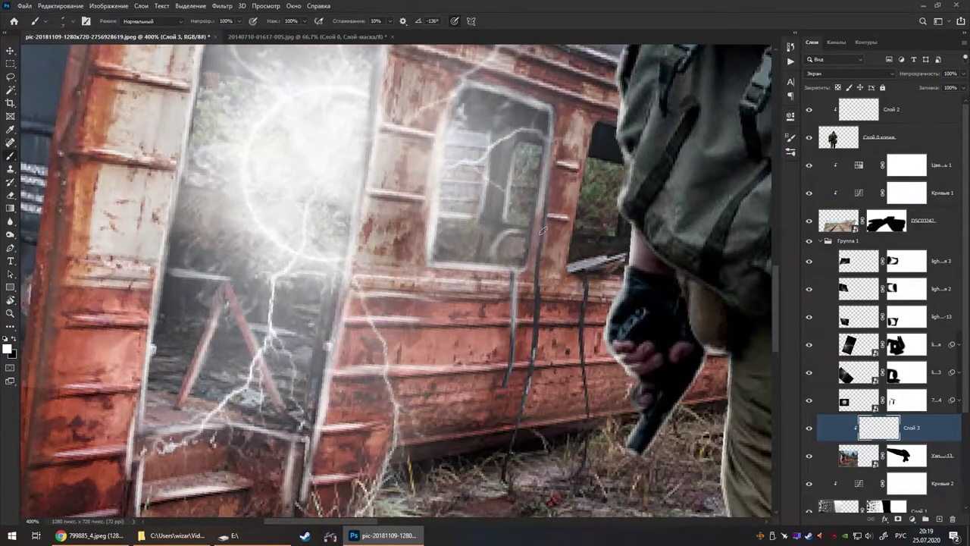
{"action": "left_click_drag", "start_coordinate": [542, 229], "coordinate": [486, 191]}
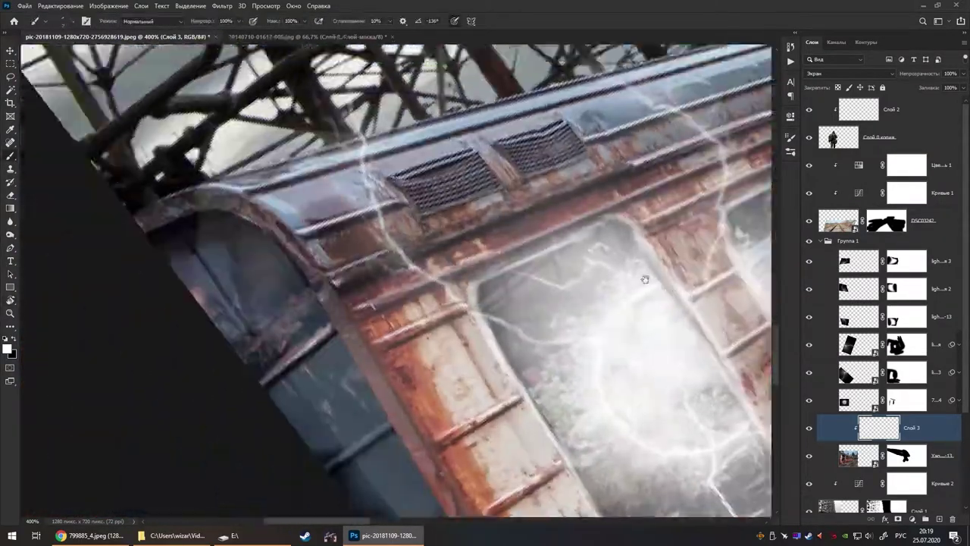
{"action": "key", "text": "r"}
{"action": "mouse_move", "coordinate": [553, 218]}
{"action": "left_mouse_down"}
{"action": "mouse_move", "coordinate": [491, 291]}
{"action": "mouse_move", "coordinate": [495, 169]}
{"action": "mouse_move", "coordinate": [582, 189]}
{"action": "left_mouse_up"}
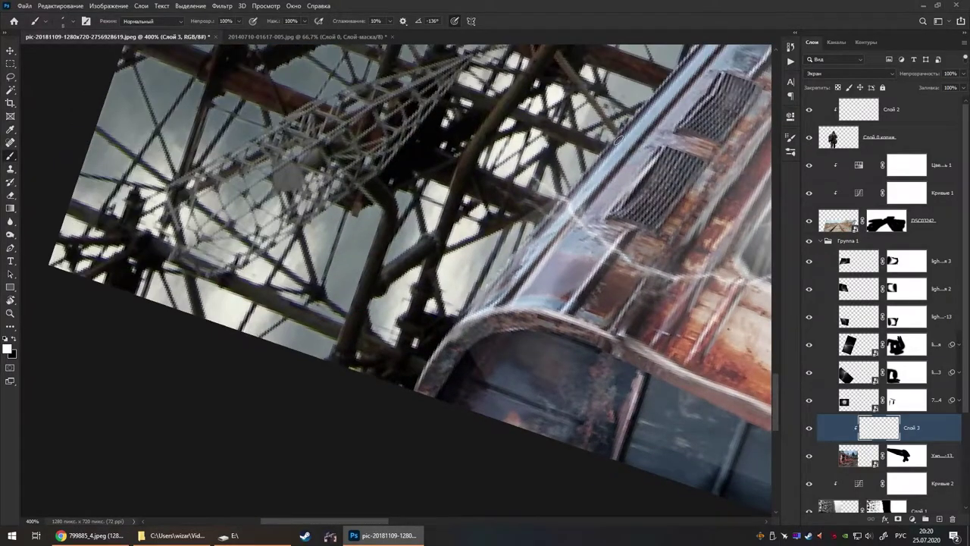
{"action": "left_click_drag", "start_coordinate": [582, 189], "coordinate": [546, 250]}
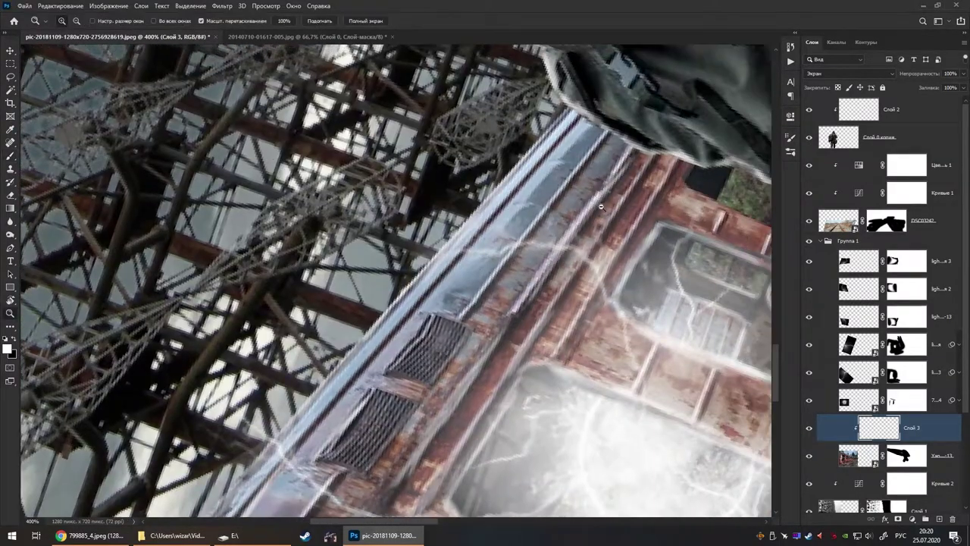
{"action": "key", "text": "z"}
{"action": "left_click_drag", "start_coordinate": [455, 356], "coordinate": [815, 405]}
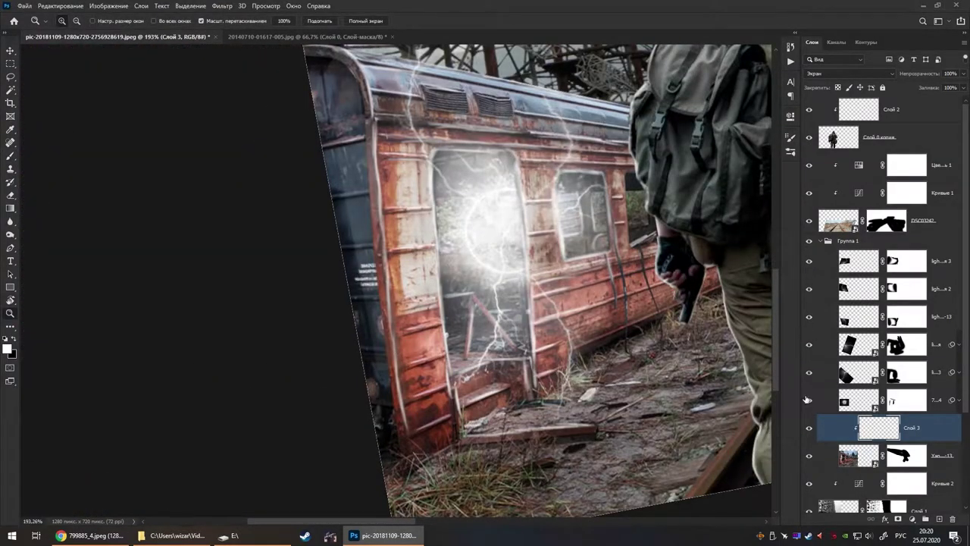
{"action": "scroll", "coordinate": [345, 209], "scroll_direction": "down", "scroll_amount": 3}
{"action": "scroll", "coordinate": [540, 334], "scroll_direction": "up", "scroll_amount": 1}
Add a new empty Слой 4 clipped to the layer below
{"action": "key", "text": "alt+bracketleft"}
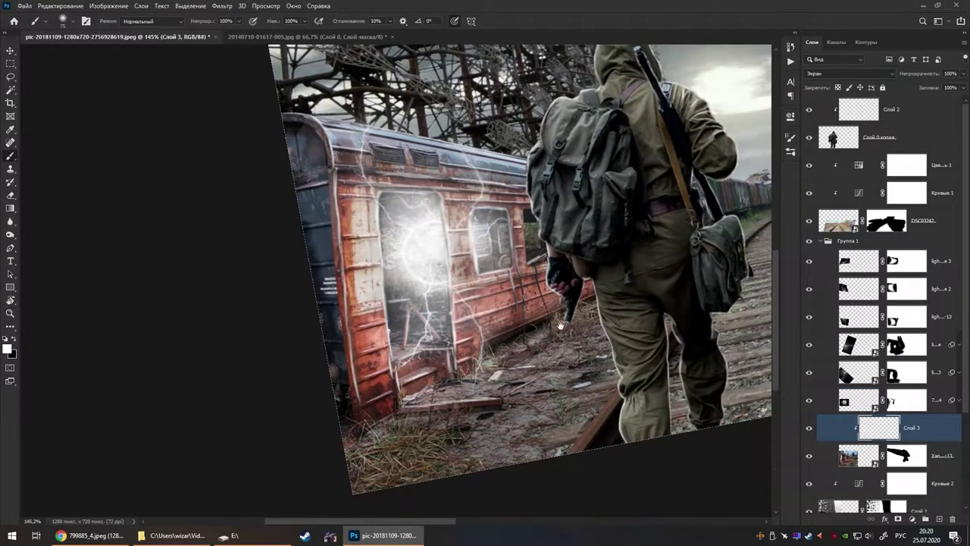
{"action": "right_click", "coordinate": [840, 220]}
{"action": "key", "text": "ctrl+shift+alt+n"}
{"action": "right_click", "coordinate": [655, 335]}
{"action": "key", "text": "Escape"}
Paint and erase portal light on the ground and surroundings by the train door
{"action": "scroll", "coordinate": [447, 347], "scroll_direction": "up", "scroll_amount": 3}
{"action": "left_click_drag", "start_coordinate": [455, 341], "coordinate": [530, 250]}
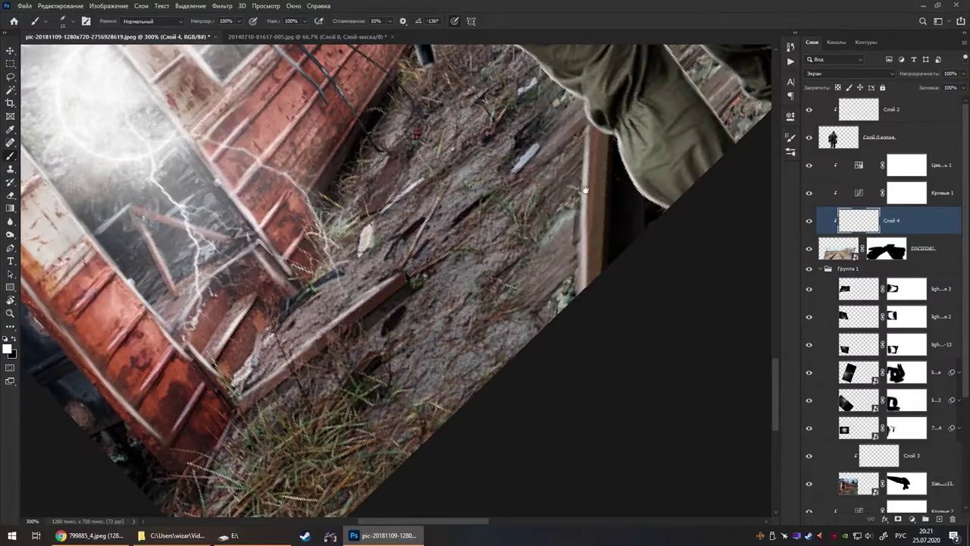
{"action": "scroll", "coordinate": [570, 214], "scroll_direction": "up", "scroll_amount": 2}
{"action": "scroll", "coordinate": [569, 214], "scroll_direction": "down", "scroll_amount": 5}
{"action": "key", "text": "e"}
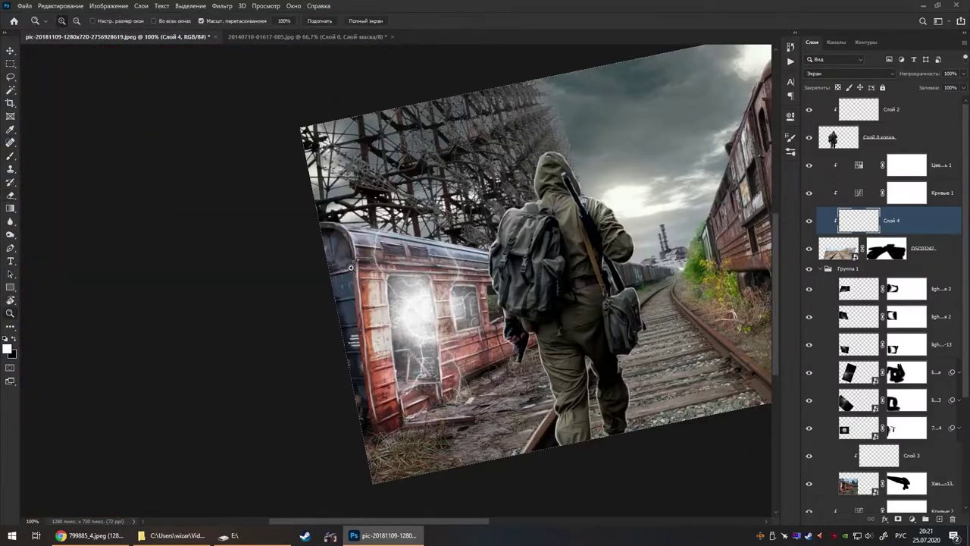
{"action": "scroll", "coordinate": [379, 284], "scroll_direction": "up", "scroll_amount": 5}
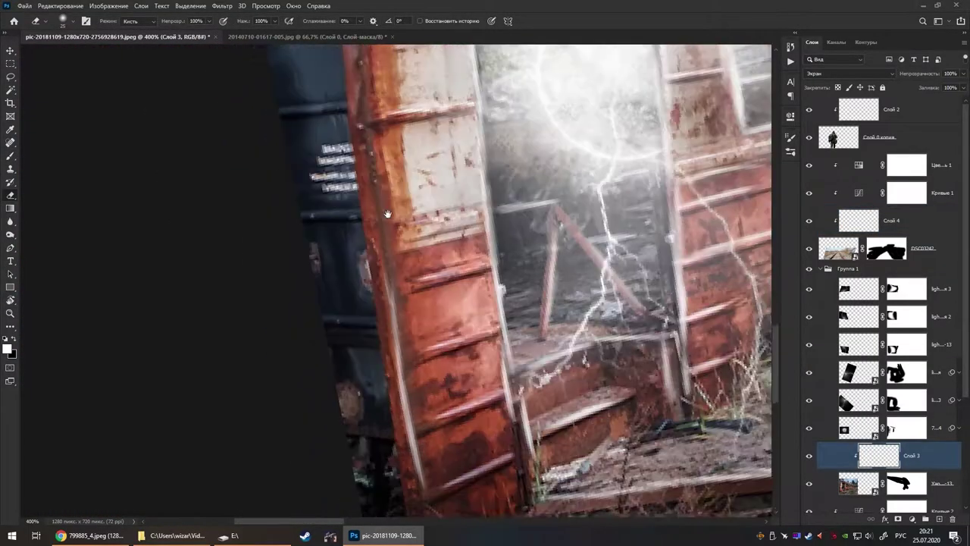
{"action": "left_click_drag", "start_coordinate": [362, 297], "coordinate": [381, 328]}
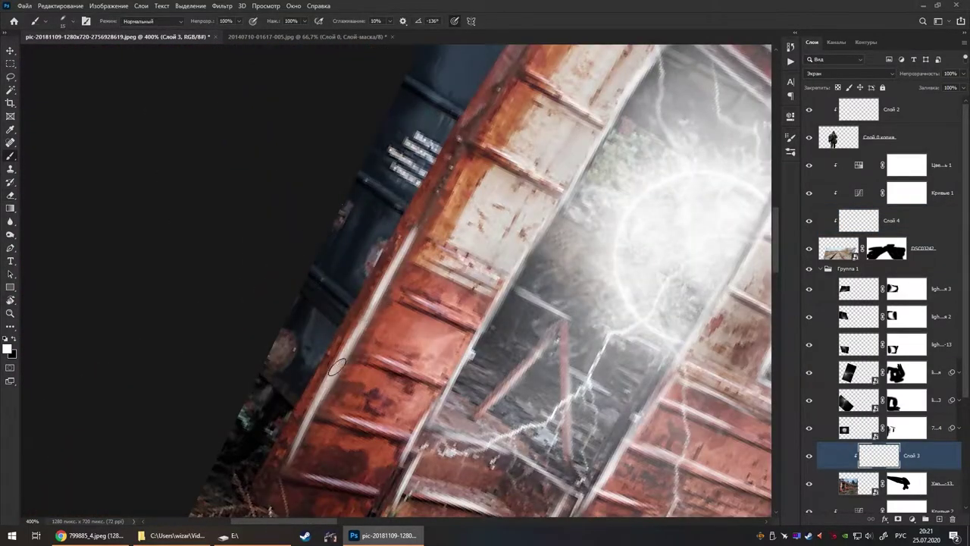
{"action": "key", "text": "b"}
{"action": "scroll", "coordinate": [462, 247], "scroll_direction": "up", "scroll_amount": 3}
{"action": "key", "text": "z"}
{"action": "scroll", "coordinate": [543, 156], "scroll_direction": "down", "scroll_amount": 6}
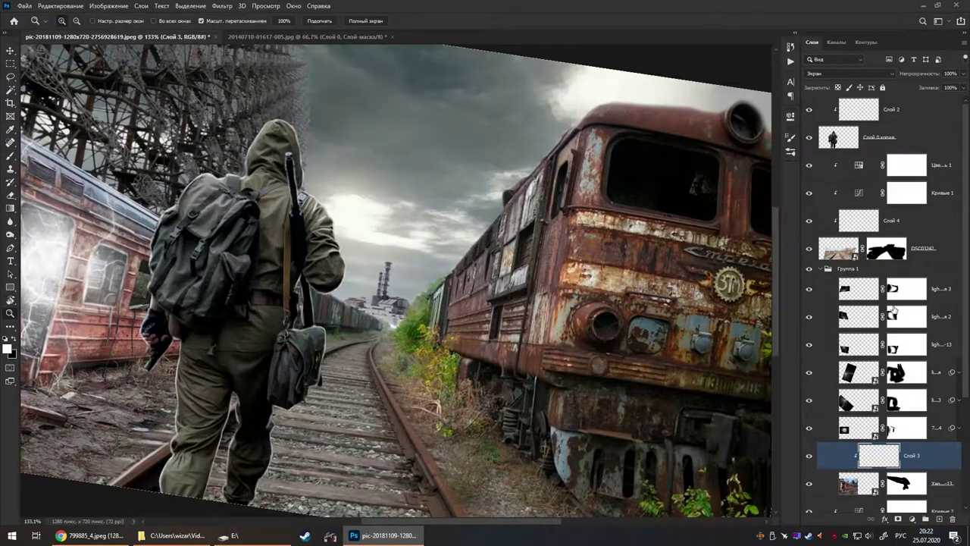
Disable the locomotive mask, trace the roof edge with the Pen, and make a selection
{"action": "scroll", "coordinate": [894, 309], "scroll_direction": "down", "scroll_amount": 3}
{"action": "left_click", "coordinate": [925, 455]}
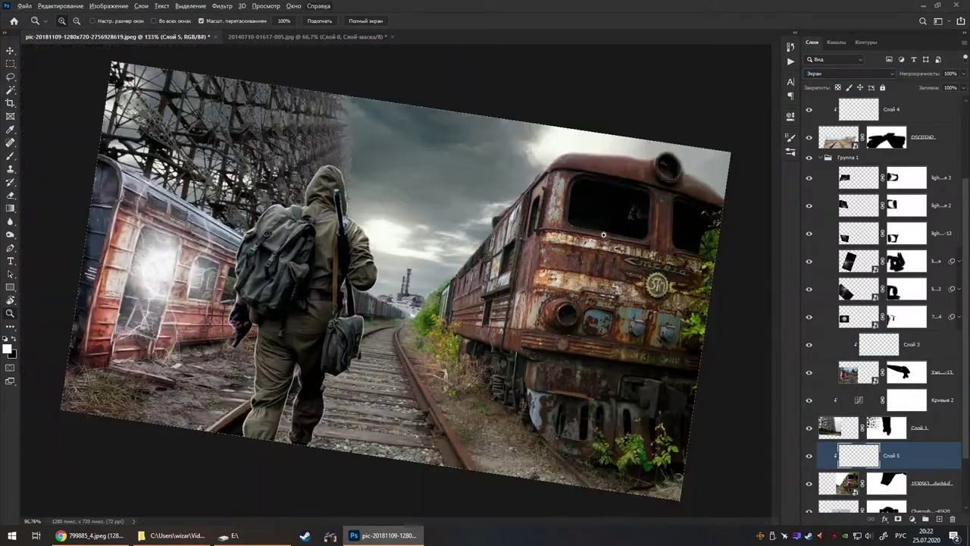
{"action": "left_click", "coordinate": [841, 483]}
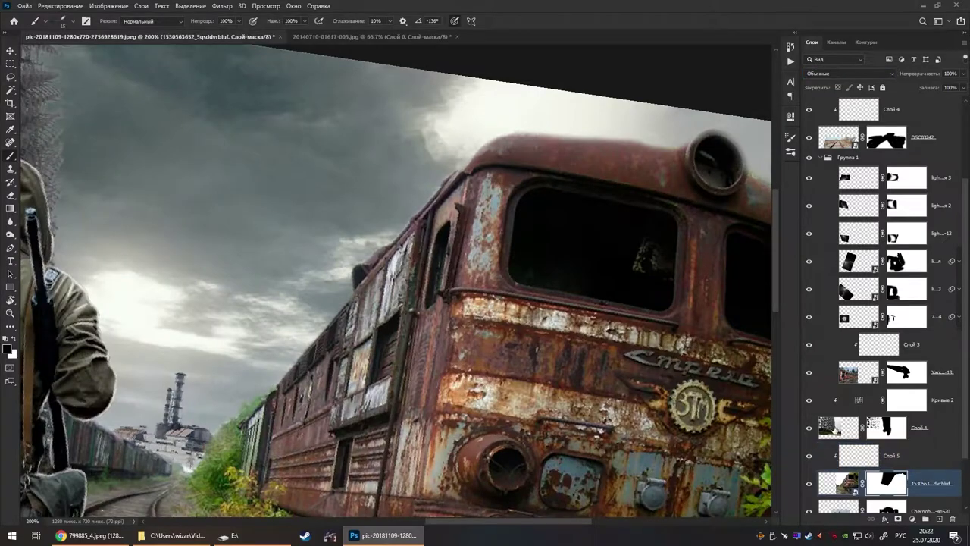
{"action": "left_click", "coordinate": [886, 483], "text": "shift"}
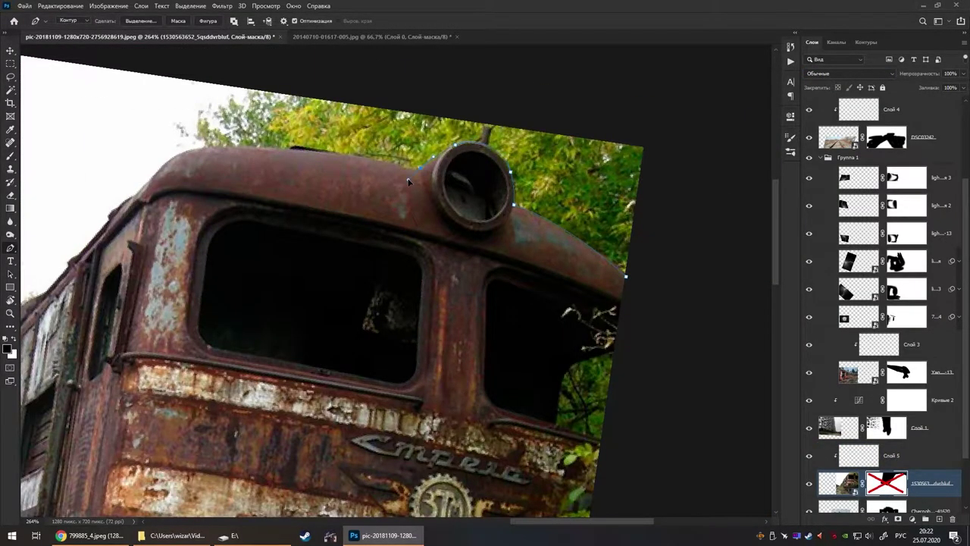
{"action": "left_click", "coordinate": [425, 225]}
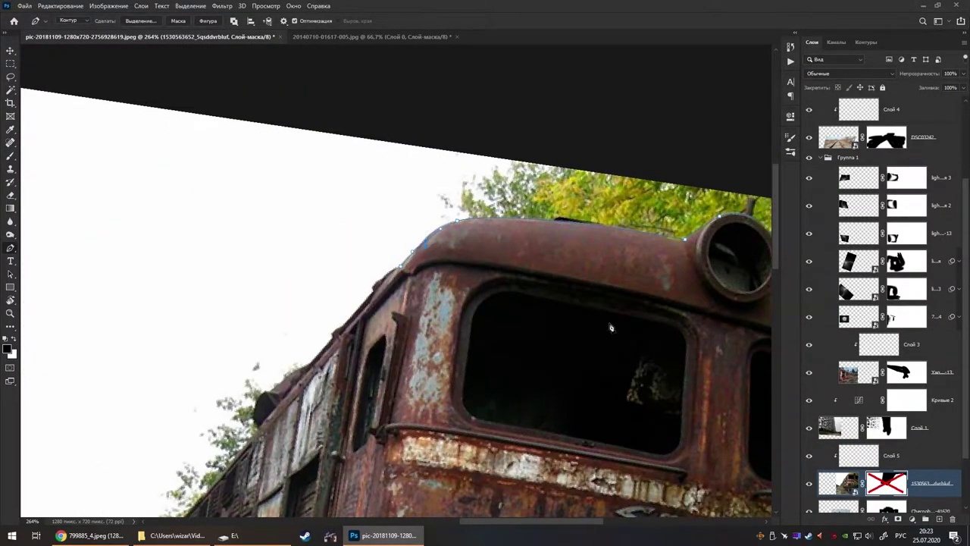
{"action": "key", "text": "ctrl+minus"}
{"action": "right_click", "coordinate": [589, 245]}
{"action": "key", "text": "ctrl+Return"}
Re-enable the locomotive mask and fill the roof selection so the sky shows above it
{"action": "left_click", "coordinate": [887, 482], "text": "shift"}
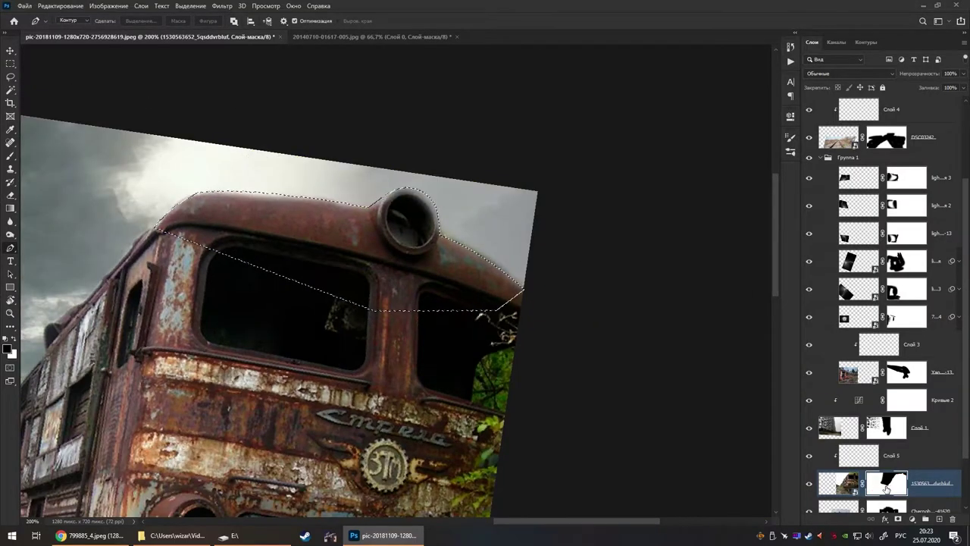
{"action": "key", "text": "ctrl+d"}
{"action": "key", "text": "x"}
{"action": "scroll", "coordinate": [479, 270], "scroll_direction": "up", "scroll_amount": 3}
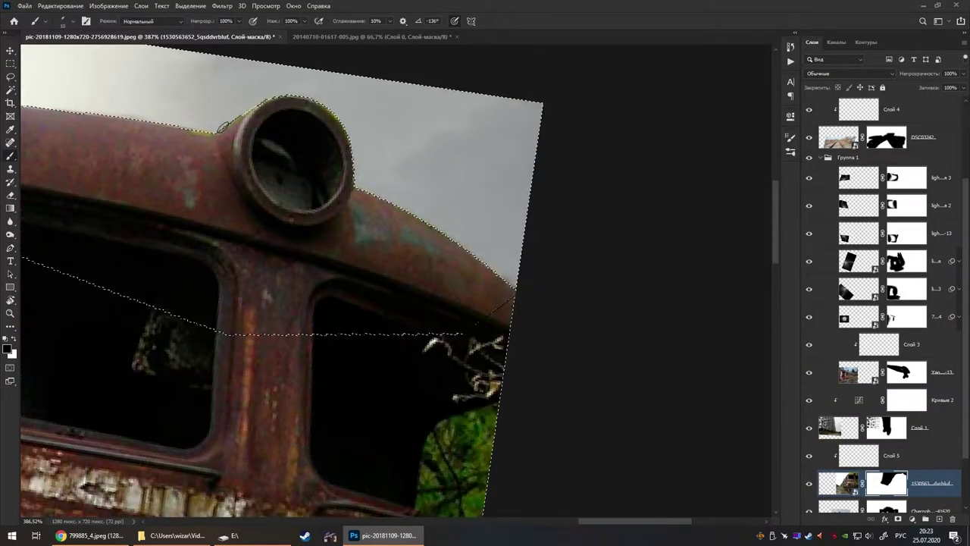
{"action": "scroll", "coordinate": [357, 256], "scroll_direction": "down", "scroll_amount": 2}
{"action": "scroll", "coordinate": [634, 360], "scroll_direction": "down", "scroll_amount": 2}
{"action": "scroll", "coordinate": [635, 360], "scroll_direction": "down", "scroll_amount": 3}
{"action": "key", "text": "alt+bracketright"}
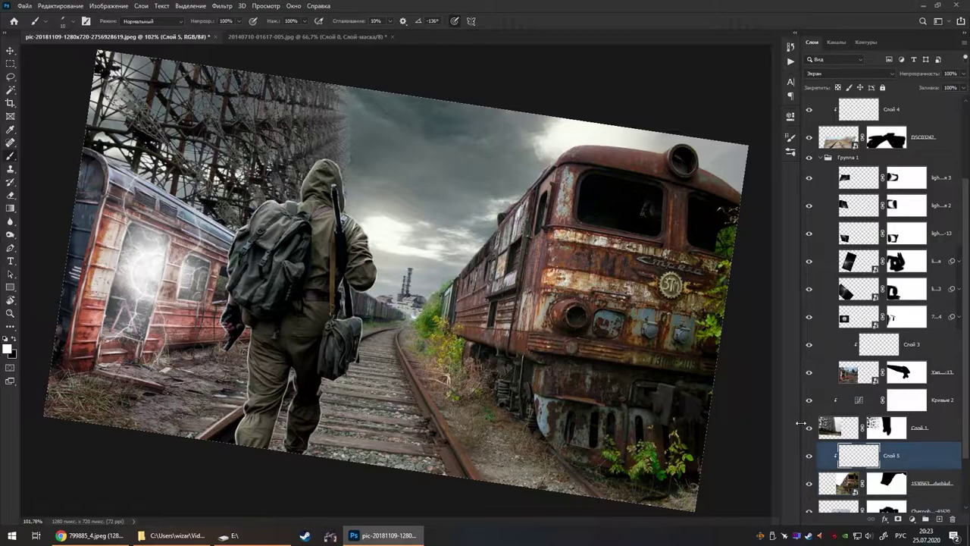
Paint soft white light along the locomotive's roof edge and headlight on Screen-mode Слой 5
{"action": "scroll", "coordinate": [683, 175], "scroll_direction": "up", "scroll_amount": 2}
{"action": "scroll", "coordinate": [607, 197], "scroll_direction": "up", "scroll_amount": 2}
{"action": "scroll", "coordinate": [540, 219], "scroll_direction": "up", "scroll_amount": 1}
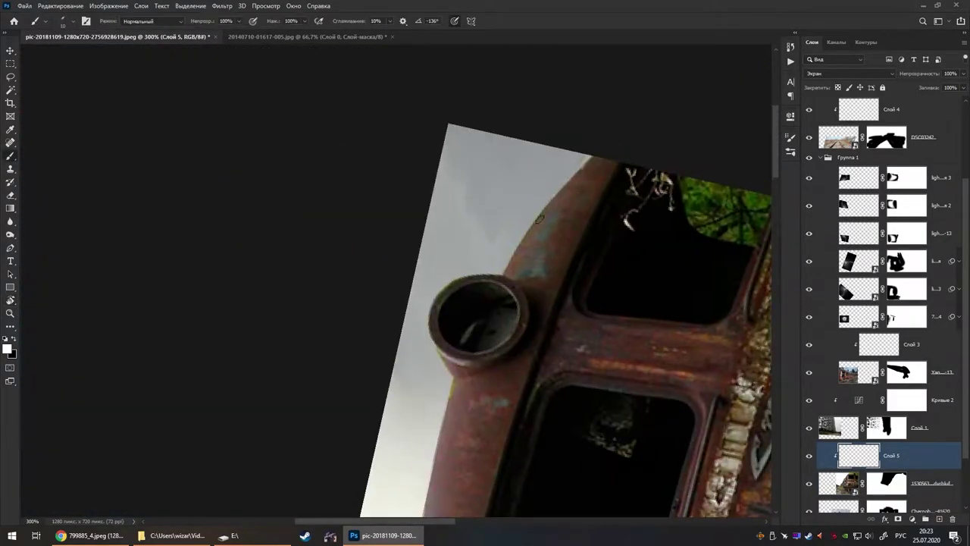
{"action": "left_click_drag", "start_coordinate": [479, 274], "coordinate": [584, 179]}
{"action": "key", "text": "b"}
{"action": "left_click_drag", "start_coordinate": [566, 246], "coordinate": [530, 190]}
{"action": "left_click_drag", "start_coordinate": [470, 227], "coordinate": [503, 297]}
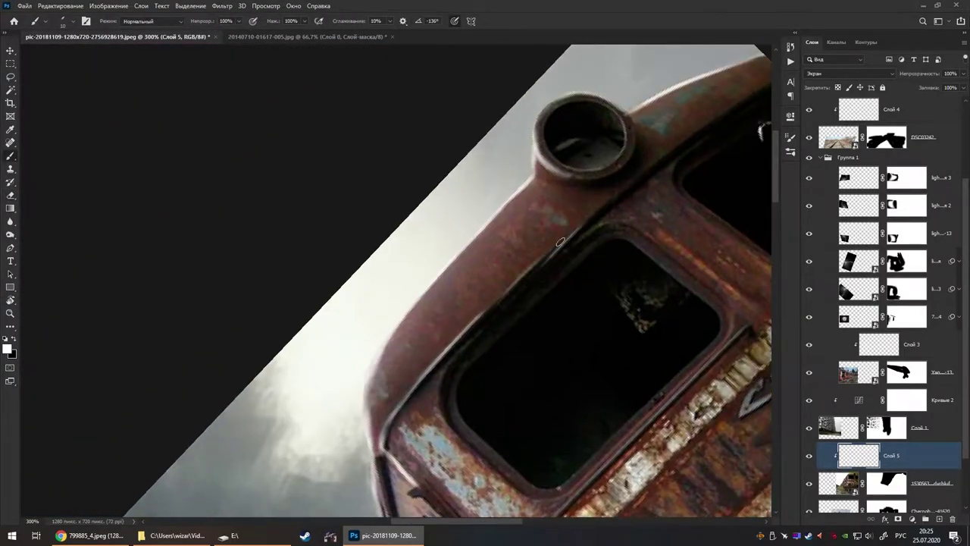
{"action": "key", "text": "r"}
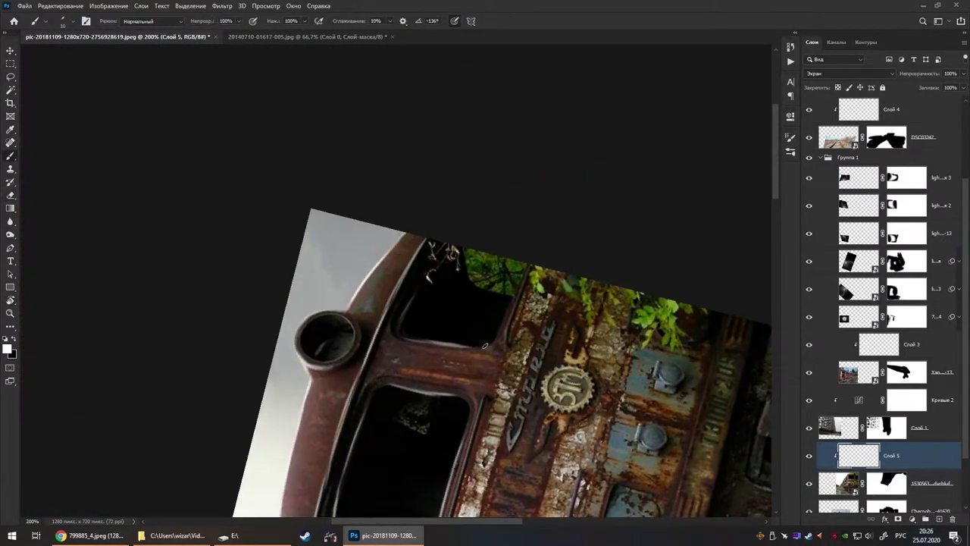
{"action": "key", "text": "r"}
{"action": "mouse_move", "coordinate": [485, 345]}
{"action": "left_mouse_down"}
{"action": "mouse_move", "coordinate": [534, 215]}
{"action": "mouse_move", "coordinate": [454, 227]}
{"action": "left_mouse_up"}
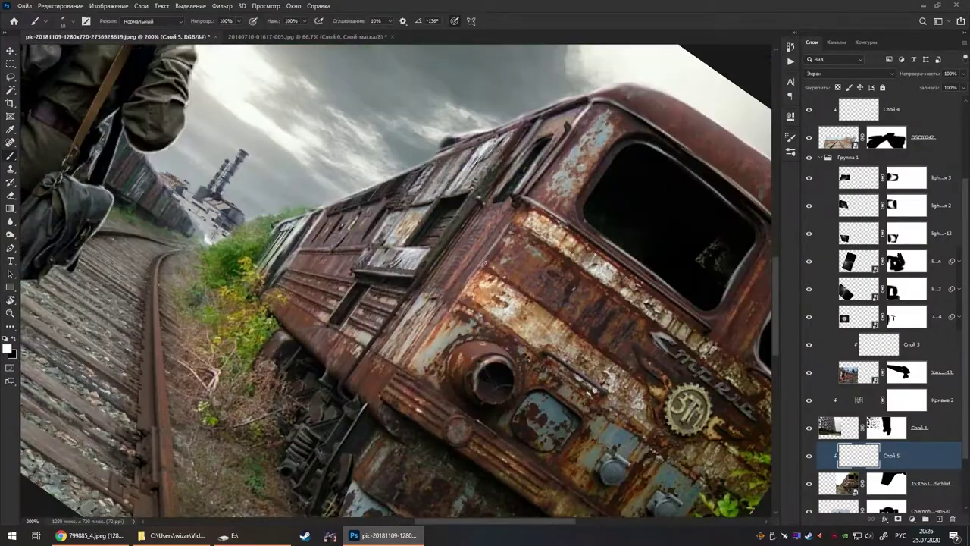
{"action": "key", "text": "z"}
{"action": "left_click", "coordinate": [428, 235], "text": "alt"}
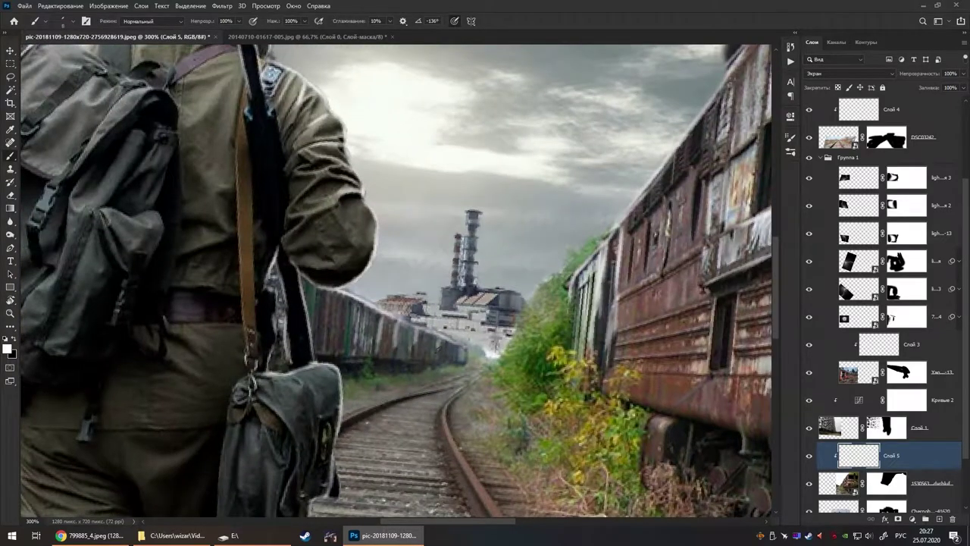
Paint rim light around the stalker on Слой 2 and add a clipped Soft Light Слой 6
{"action": "key", "text": "XF86AudioLowerVolume"}
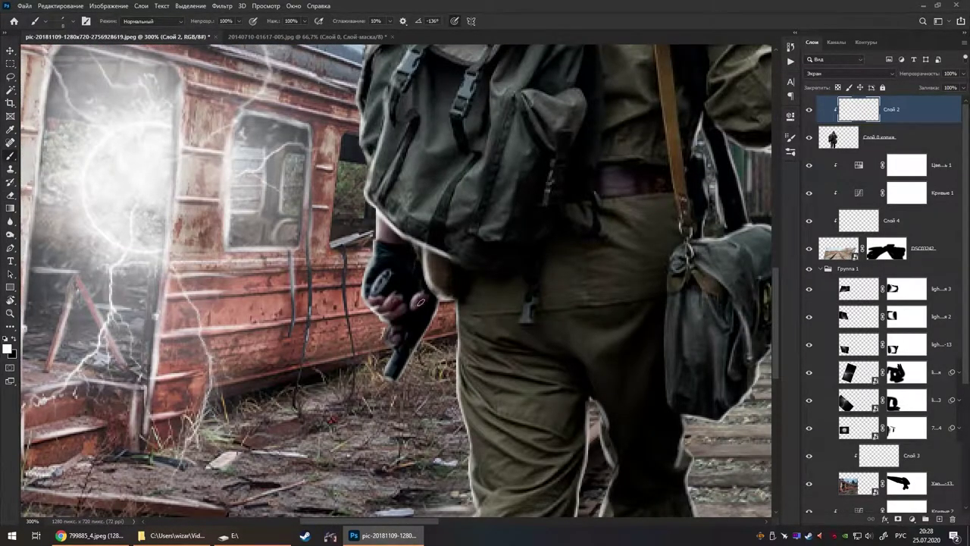
{"action": "key", "text": "z"}
{"action": "left_click", "coordinate": [454, 175], "text": "alt"}
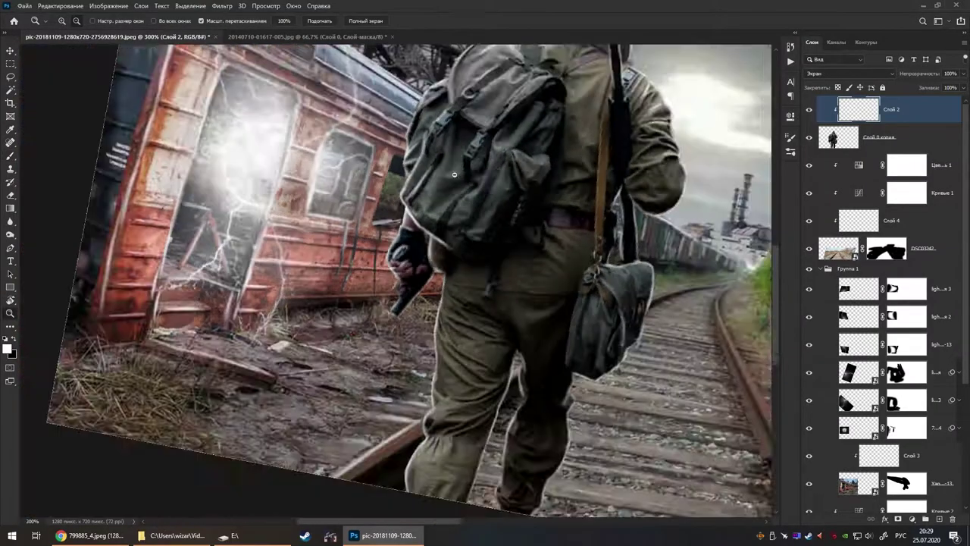
{"action": "left_click", "coordinate": [454, 175], "text": "alt"}
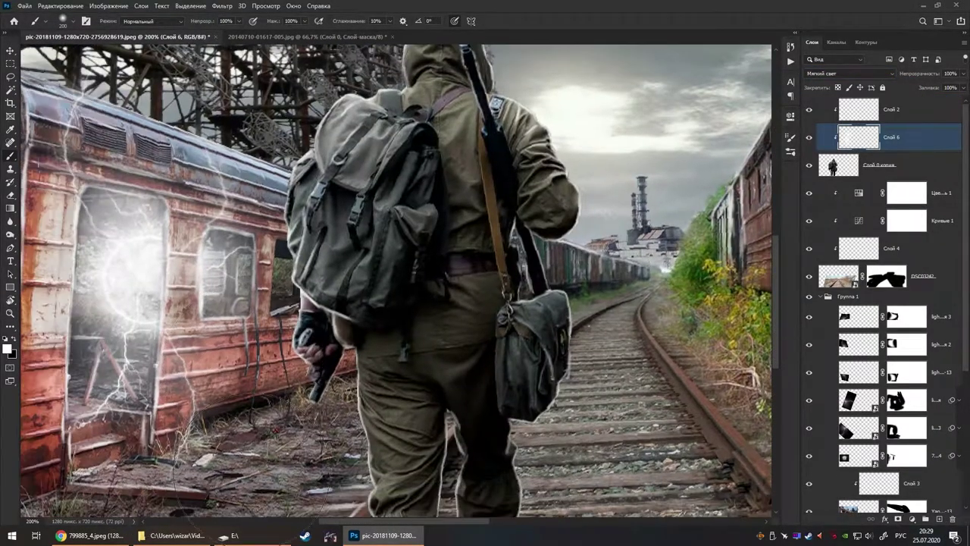
{"action": "key", "text": "ctrl+shift+s"}
Save the composite as stalker2.psd and drag a flame image from E:\футажи into it
{"action": "type", "text": "stal"}
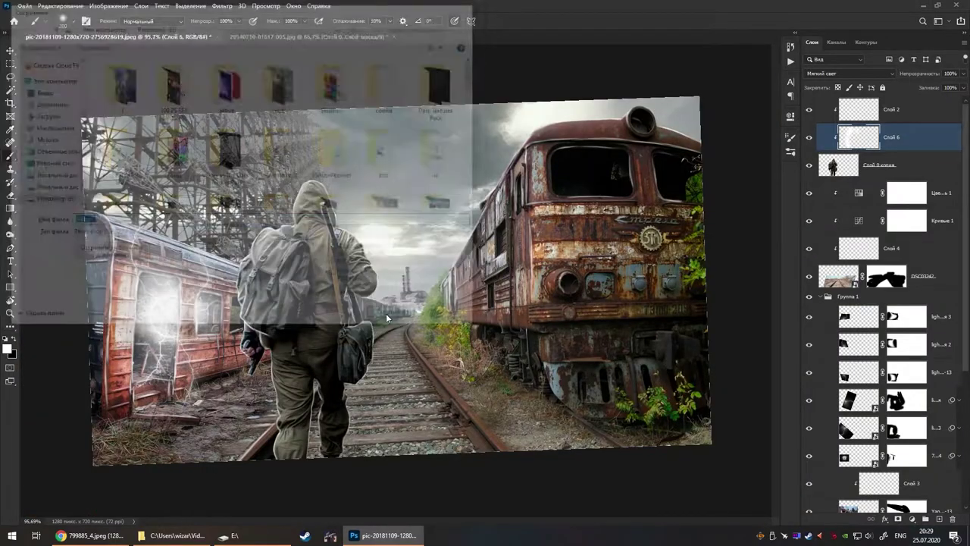
{"action": "left_click", "coordinate": [821, 205]}
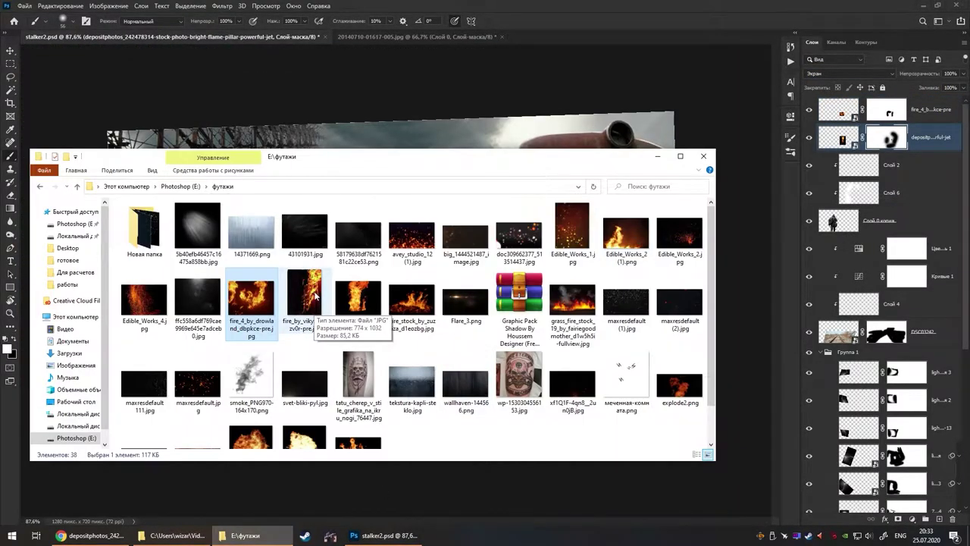
{"action": "scroll", "coordinate": [315, 295], "scroll_direction": "down", "scroll_amount": 1}
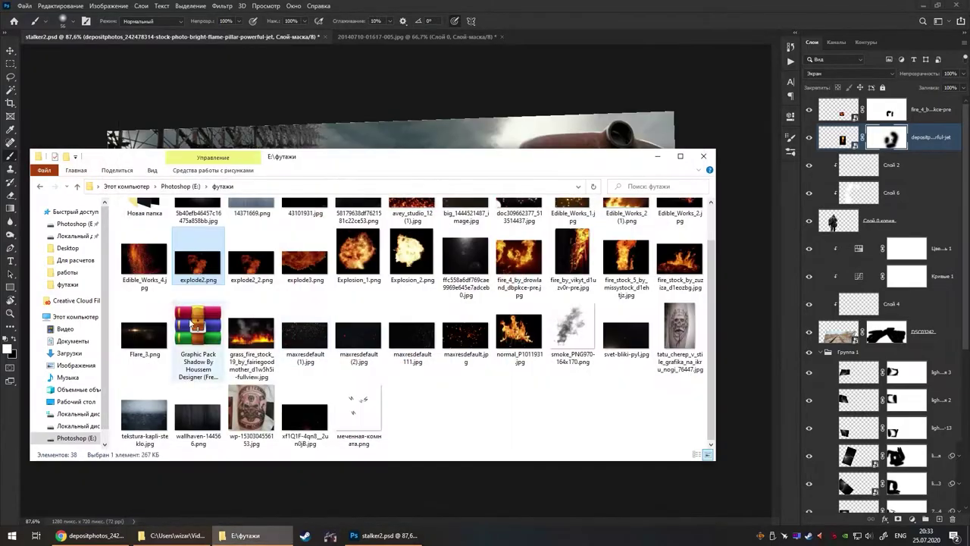
{"action": "left_click_drag", "start_coordinate": [144, 261], "coordinate": [248, 283]}
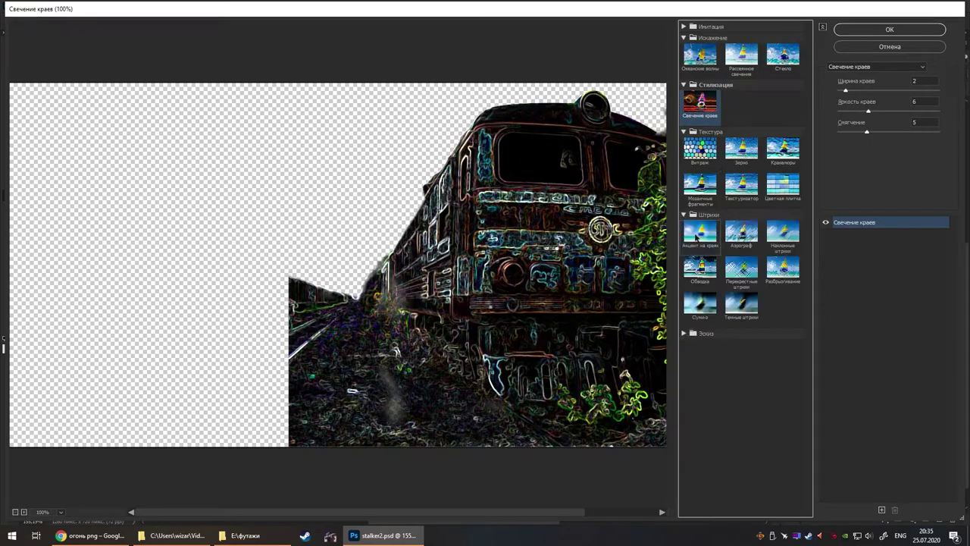
Apply Filter Gallery's Ocean Ripple to the train copy with size 6 and magnitude 3
{"action": "left_click", "coordinate": [696, 237]}
{"action": "left_click", "coordinate": [683, 333]}
{"action": "left_click", "coordinate": [741, 456]}
{"action": "left_click", "coordinate": [700, 55]}
{"action": "type", "text": "6"}
{"action": "left_click_drag", "start_coordinate": [882, 110], "coordinate": [853, 111]}
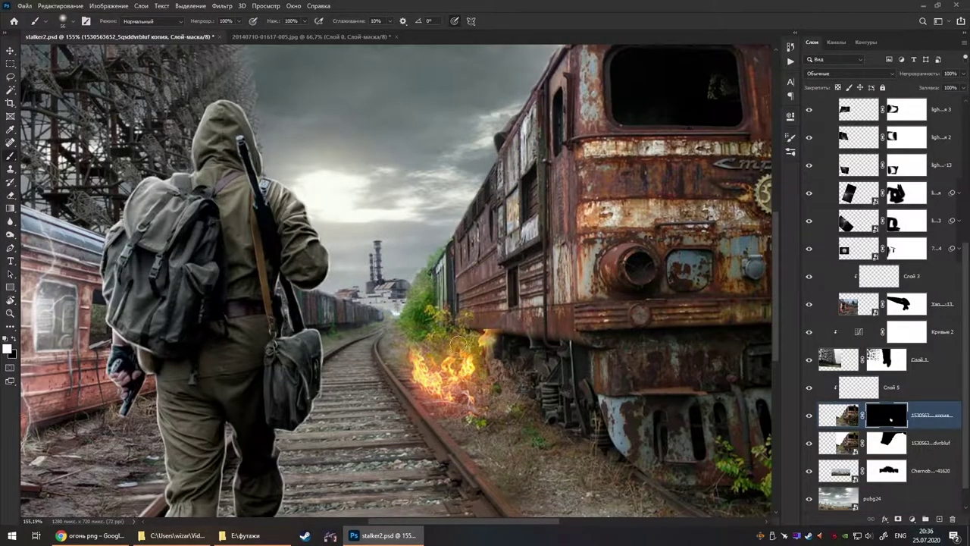
{"action": "scroll", "coordinate": [822, 115], "scroll_direction": "up", "scroll_amount": 5}
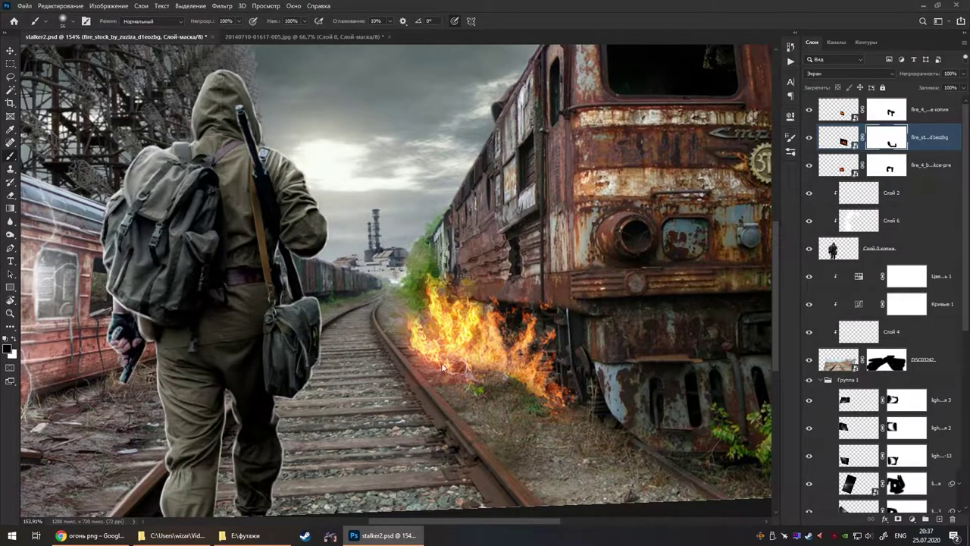
Place the Edible_Works_2 flame image beside the locomotive and mask it
{"action": "key", "text": "alt+Tab"}
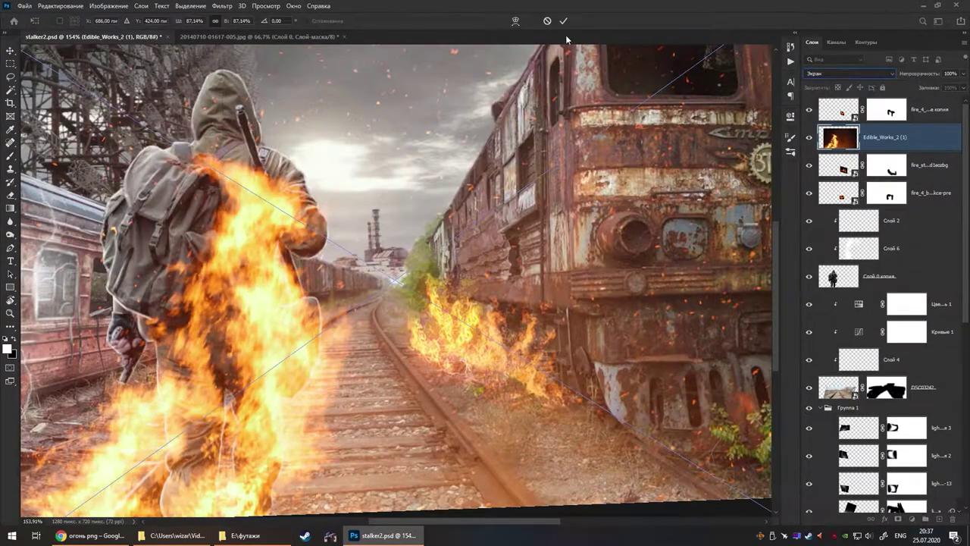
{"action": "key", "text": "Return"}
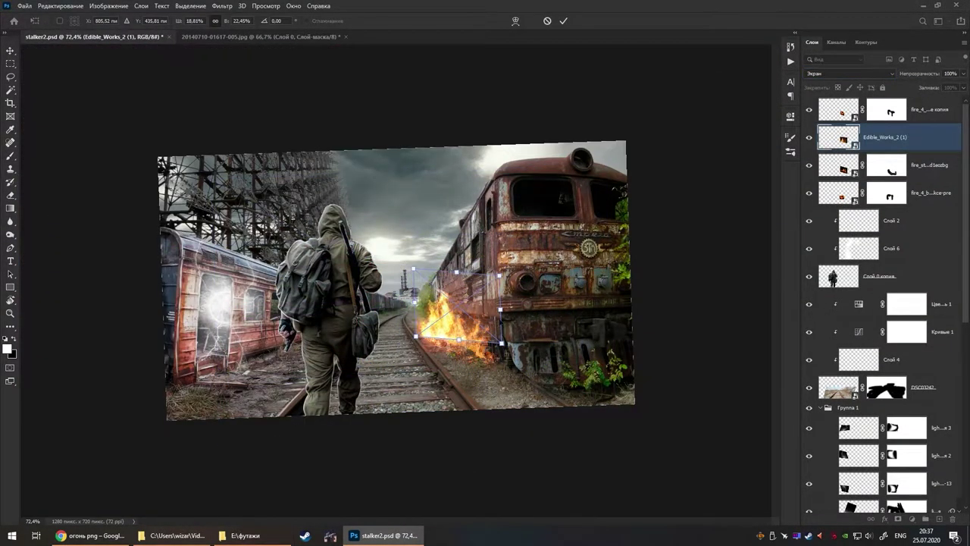
{"action": "key", "text": "b"}
{"action": "scroll", "coordinate": [402, 313], "scroll_direction": "up", "scroll_amount": 3}
{"action": "scroll", "coordinate": [572, 288], "scroll_direction": "down", "scroll_amount": 3}
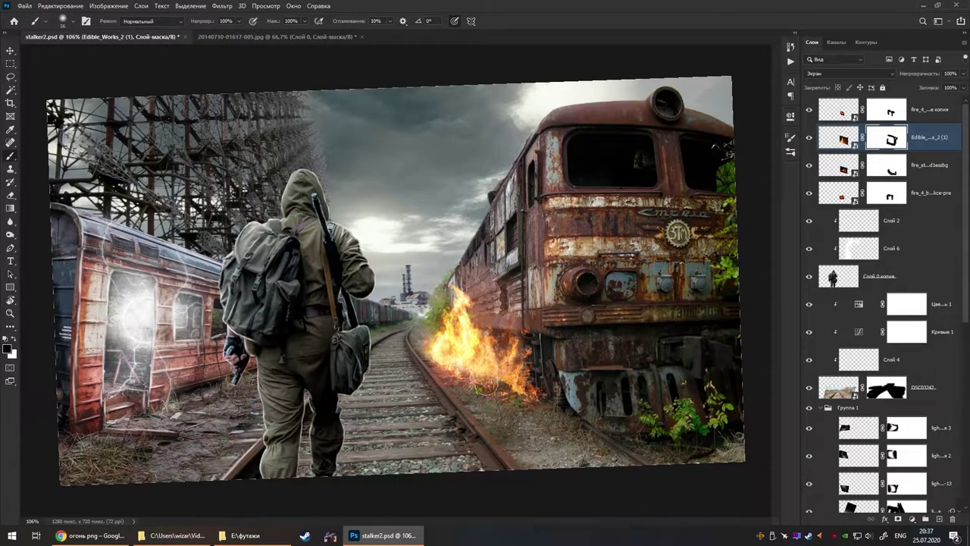
Duplicate the small flame layer and shift the copies along the rails
{"action": "left_click", "coordinate": [909, 193]}
{"action": "key", "text": "ctrl+j"}
{"action": "scroll", "coordinate": [455, 341], "scroll_direction": "up", "scroll_amount": 3}
{"action": "left_click", "coordinate": [823, 221]}
{"action": "left_click_drag", "start_coordinate": [425, 349], "coordinate": [440, 353]}
{"action": "scroll", "coordinate": [440, 354], "scroll_direction": "down", "scroll_amount": 3}
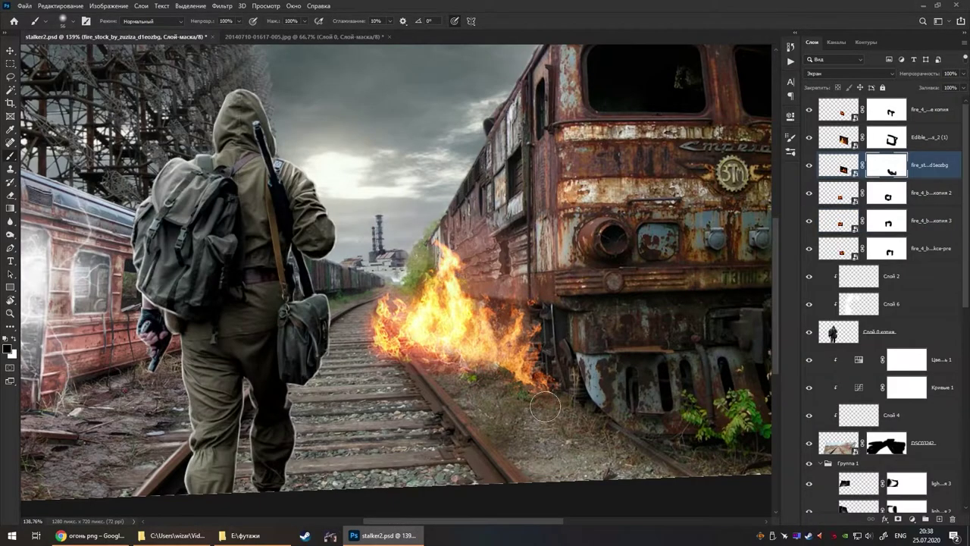
{"action": "left_click", "coordinate": [841, 193]}
Apply the train copy's mask permanently and merge it with the original train layer
{"action": "left_click", "coordinate": [834, 248]}
{"action": "scroll", "coordinate": [436, 347], "scroll_direction": "down", "scroll_amount": 2}
{"action": "left_click", "coordinate": [436, 346], "text": "ctrl"}
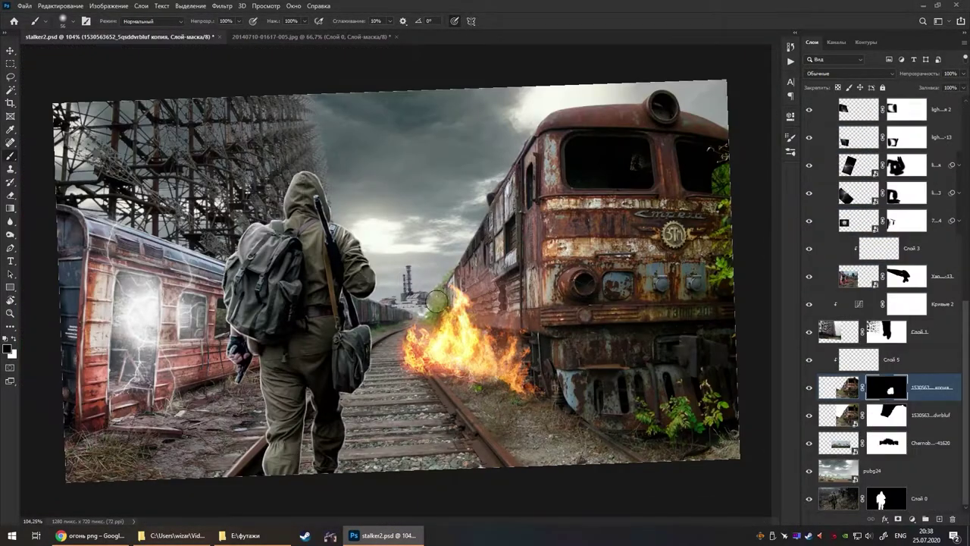
{"action": "scroll", "coordinate": [423, 371], "scroll_direction": "up", "scroll_amount": 3}
{"action": "right_click", "coordinate": [891, 387]}
{"action": "left_click", "coordinate": [872, 422]}
{"action": "right_click", "coordinate": [886, 414]}
{"action": "left_click", "coordinate": [872, 450]}
{"action": "key", "text": "ctrl+e"}
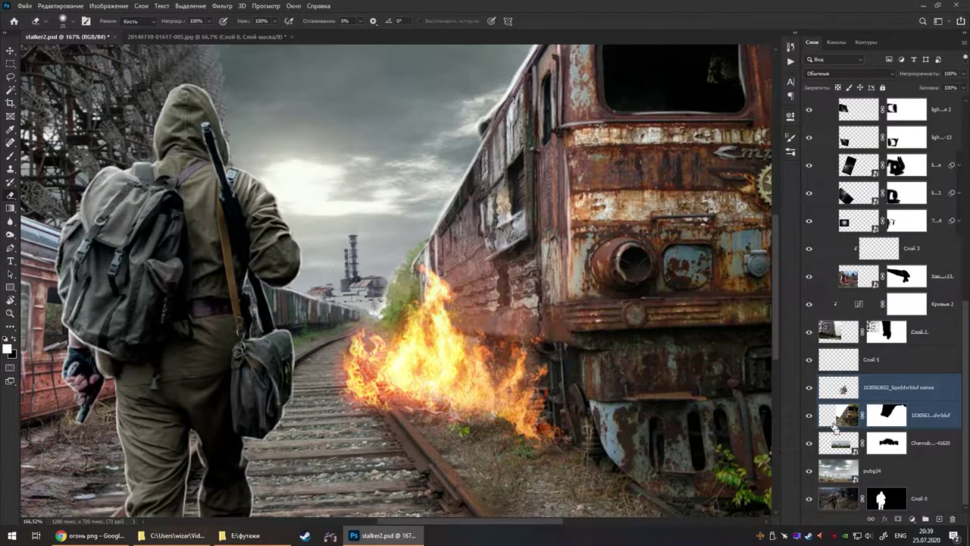
Add a new layer, Слой 7, clipped to the train in Soft Light mode
{"action": "scroll", "coordinate": [635, 418], "scroll_direction": "down", "scroll_amount": 3}
{"action": "key", "text": "e"}
{"action": "scroll", "coordinate": [920, 434], "scroll_direction": "up", "scroll_amount": 3}
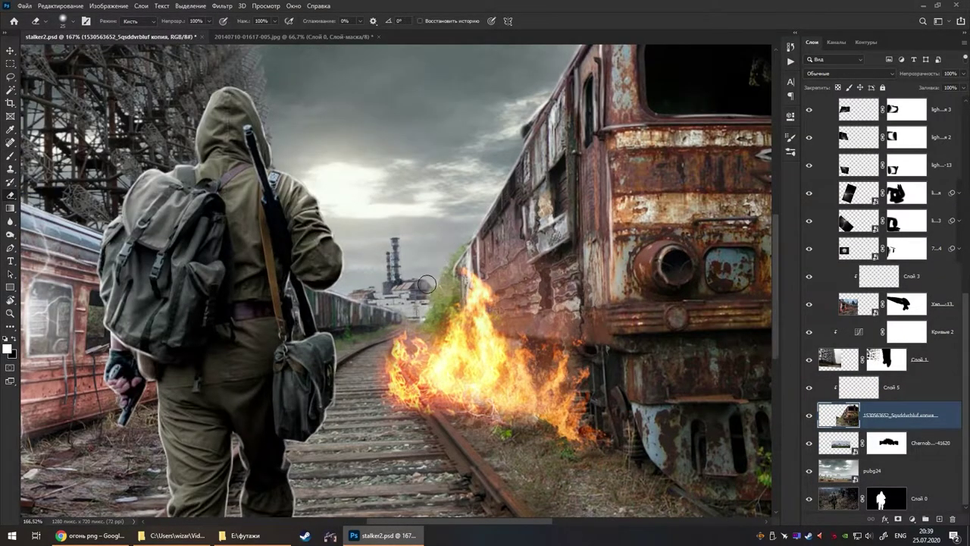
{"action": "scroll", "coordinate": [426, 284], "scroll_direction": "down", "scroll_amount": 2}
{"action": "key", "text": "ctrl+shift+alt+n"}
{"action": "left_click", "coordinate": [847, 74]}
{"action": "left_click", "coordinate": [833, 151]}
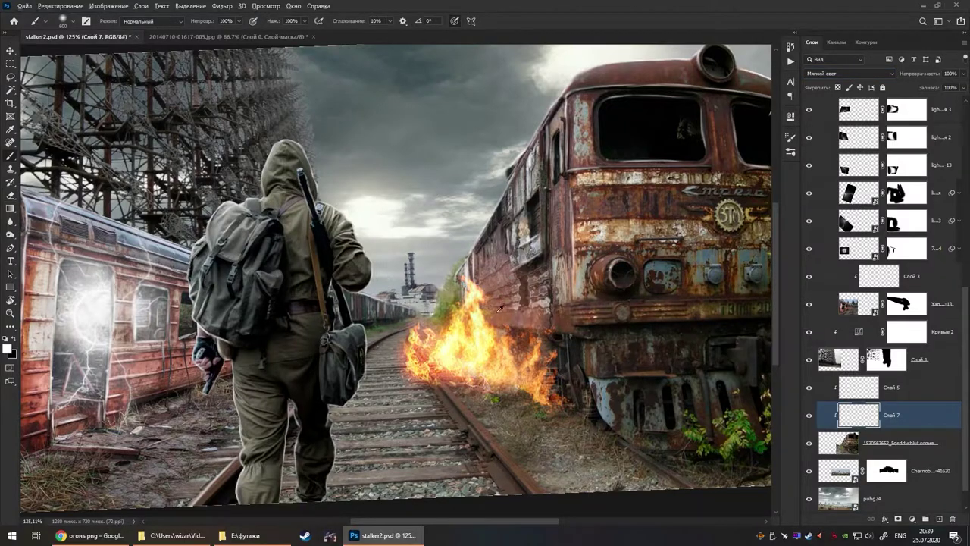
Paint an orange fire glow on the train's flank and add another glow layer
{"action": "left_click", "coordinate": [499, 309], "text": "alt"}
{"action": "left_click_drag", "start_coordinate": [463, 288], "coordinate": [567, 421]}
{"action": "key", "text": "e"}
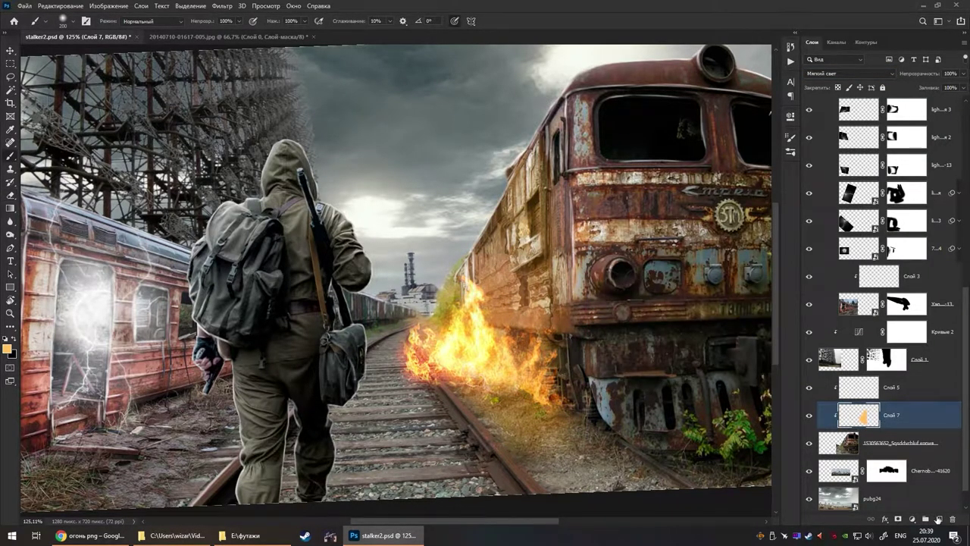
{"action": "left_click", "coordinate": [938, 519]}
{"action": "left_click", "coordinate": [7, 349]}
{"action": "left_click", "coordinate": [581, 119]}
{"action": "right_click", "coordinate": [511, 236]}
Erase excess glow on Слой 8 while rotating the view around the fire
{"action": "key", "text": "Escape"}
{"action": "scroll", "coordinate": [480, 320], "scroll_direction": "up", "scroll_amount": 3}
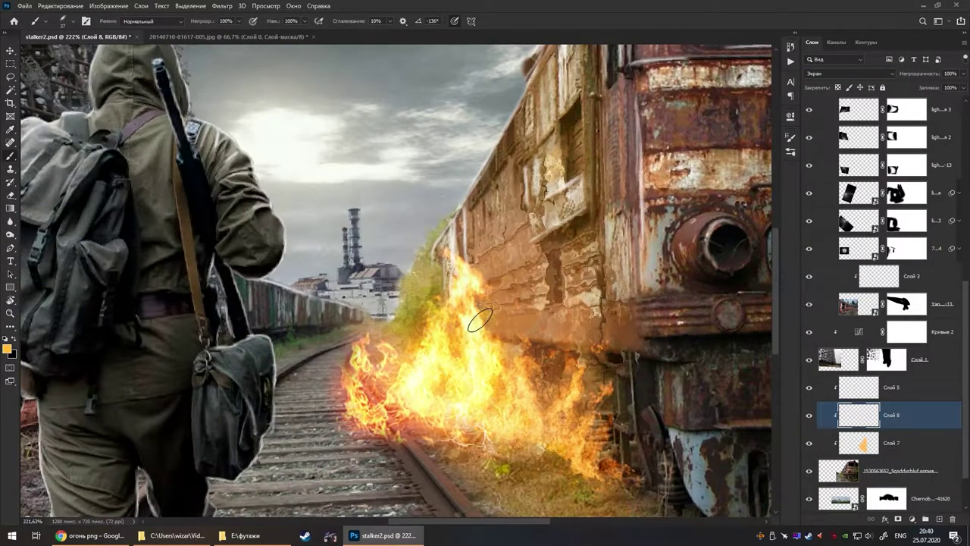
{"action": "key", "text": "e"}
{"action": "left_click_drag", "start_coordinate": [482, 226], "coordinate": [482, 248]}
{"action": "key", "text": "alt+bracketright"}
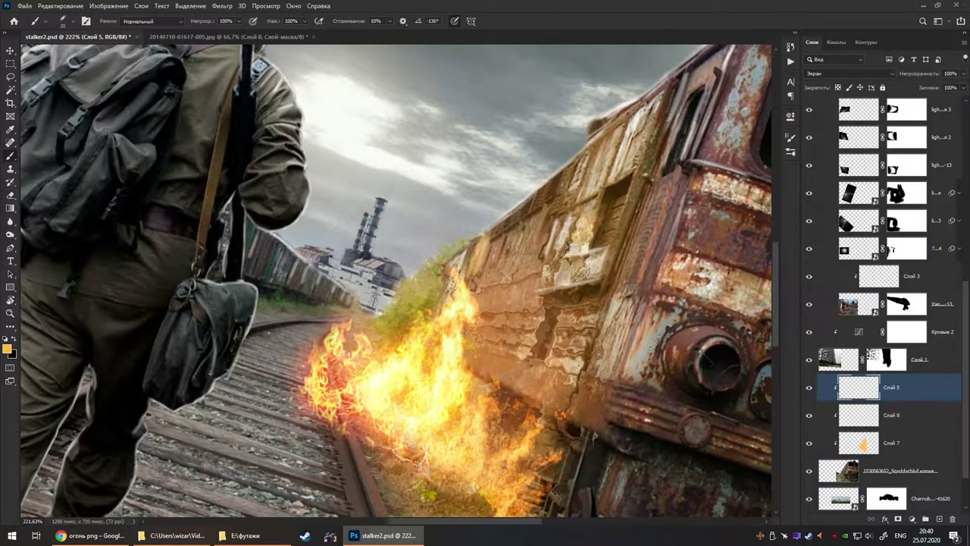
{"action": "key", "text": "alt+bracketleft"}
{"action": "left_click_drag", "start_coordinate": [492, 258], "coordinate": [596, 68]}
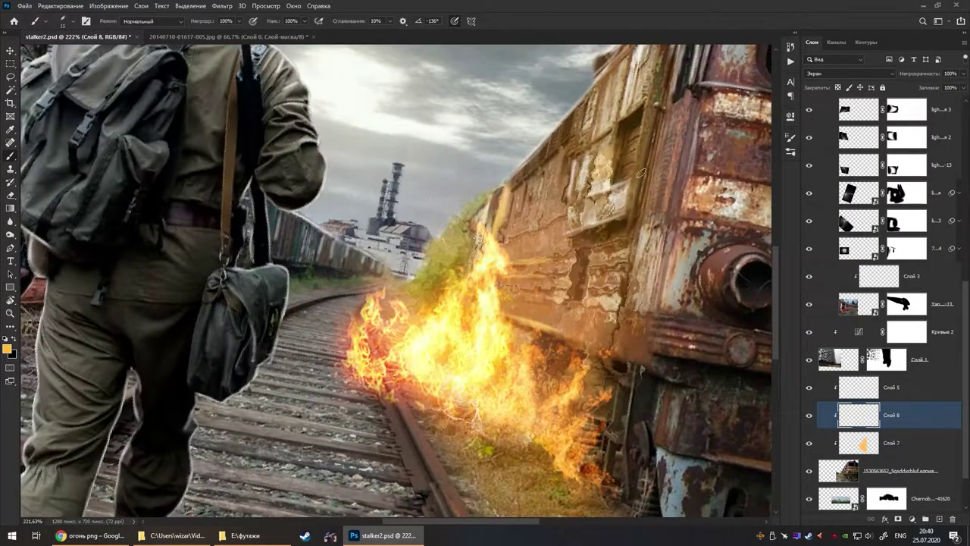
Refine the glow on Слой 5 with eraser and brush, then select Слой 9
{"action": "key", "text": "e"}
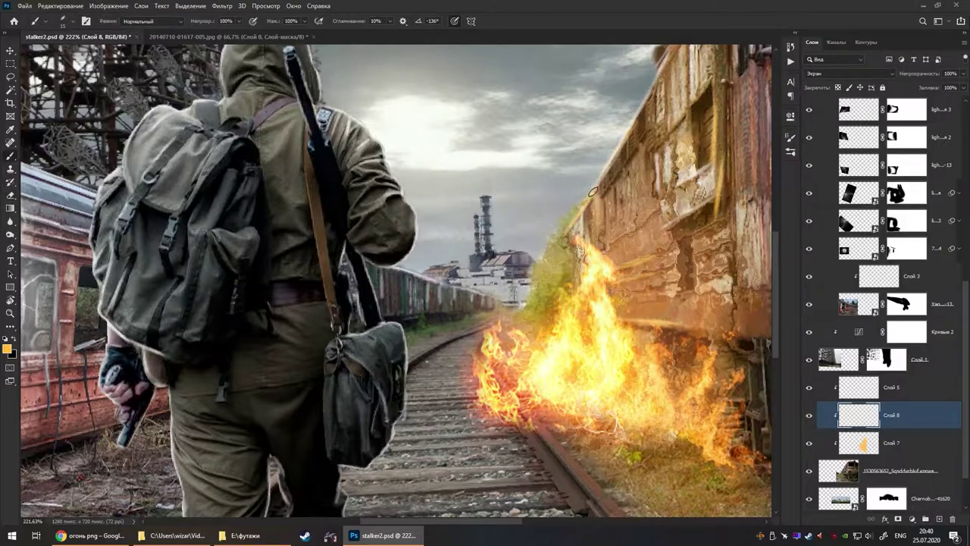
{"action": "key", "text": "e"}
{"action": "key", "text": "alt+bracketright"}
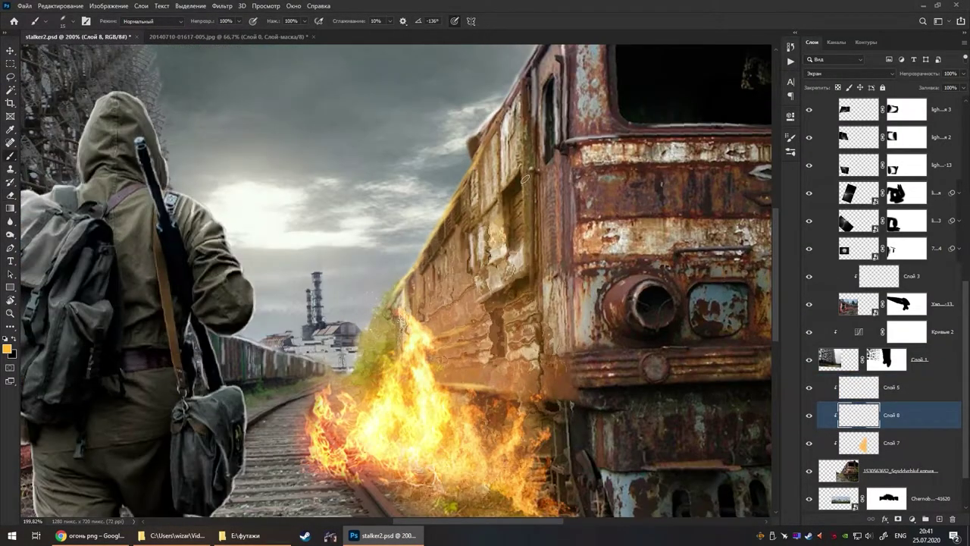
{"action": "left_click_drag", "start_coordinate": [524, 179], "coordinate": [605, 209]}
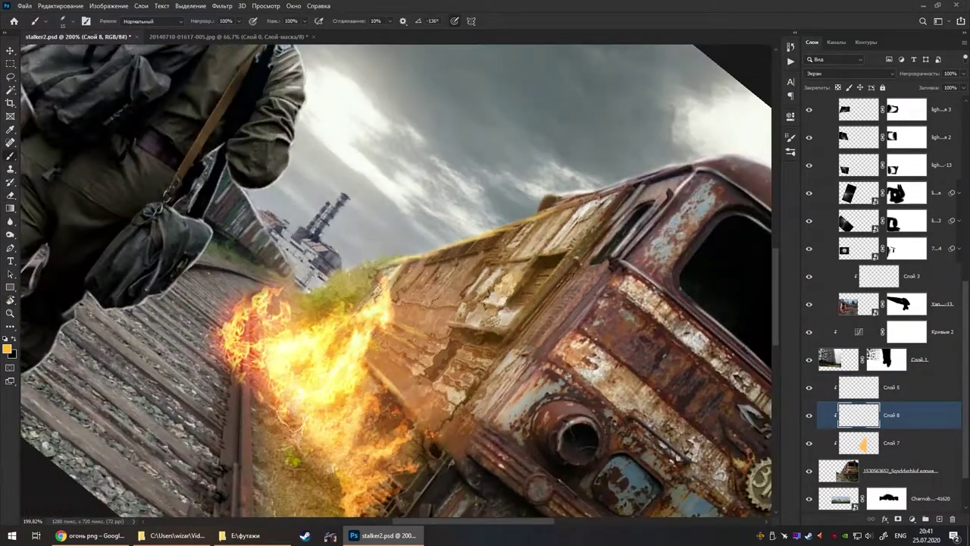
{"action": "left_click_drag", "start_coordinate": [521, 339], "coordinate": [592, 218]}
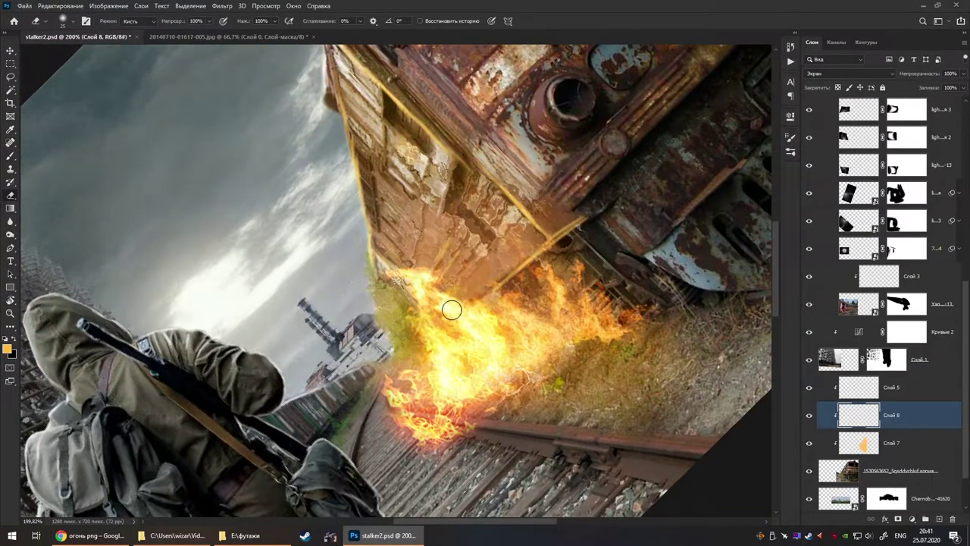
{"action": "left_click_drag", "start_coordinate": [451, 309], "coordinate": [479, 244]}
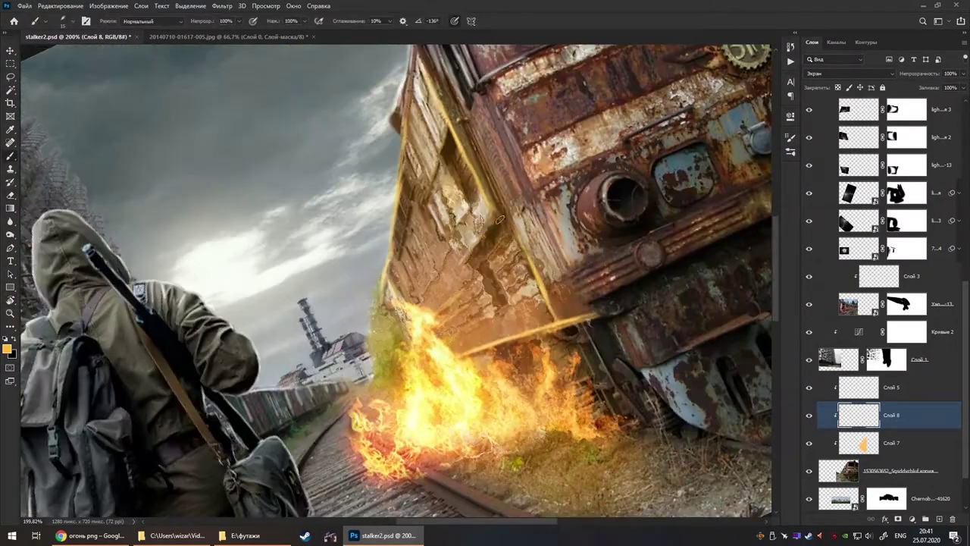
{"action": "key", "text": "b"}
{"action": "mouse_move", "coordinate": [479, 244]}
{"action": "left_mouse_down"}
{"action": "mouse_move", "coordinate": [522, 289]}
{"action": "mouse_move", "coordinate": [523, 409]}
{"action": "left_mouse_up"}
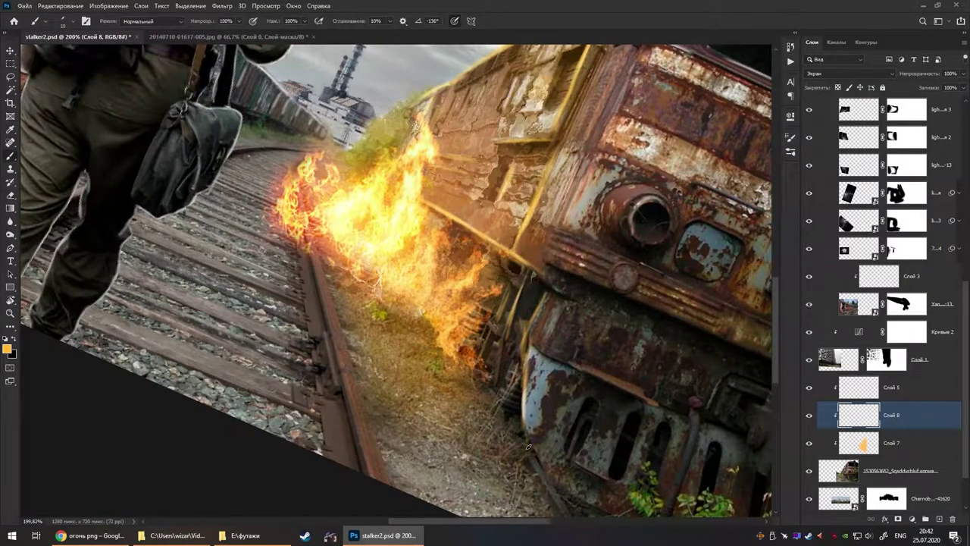
{"action": "key", "text": "ctrl+0"}
{"action": "scroll", "coordinate": [883, 341], "scroll_direction": "up", "scroll_amount": 5}
{"action": "left_click", "coordinate": [882, 359]}
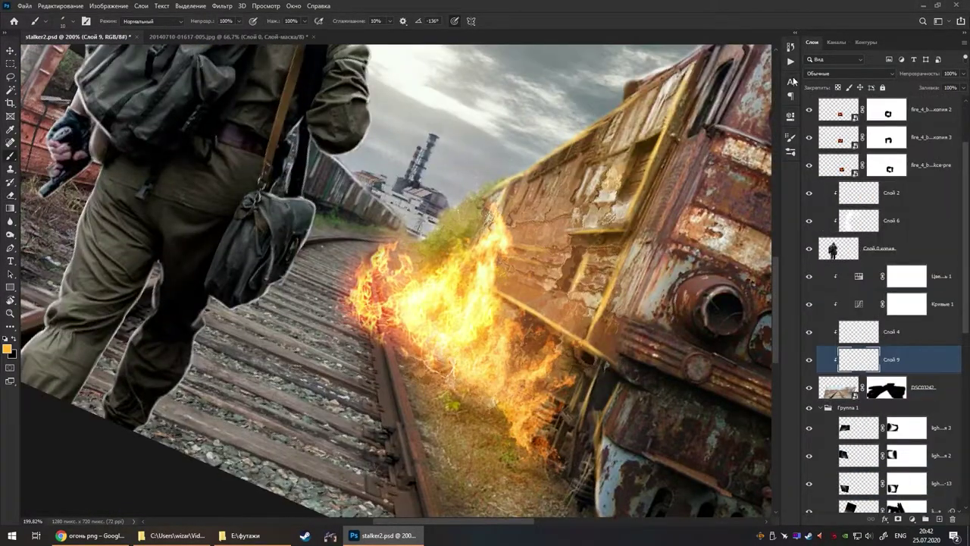
Paint warm orange over the stalker's right shoulder and sleeve on Soft Light Слой 10
{"action": "scroll", "coordinate": [883, 363], "scroll_direction": "down", "scroll_amount": 2}
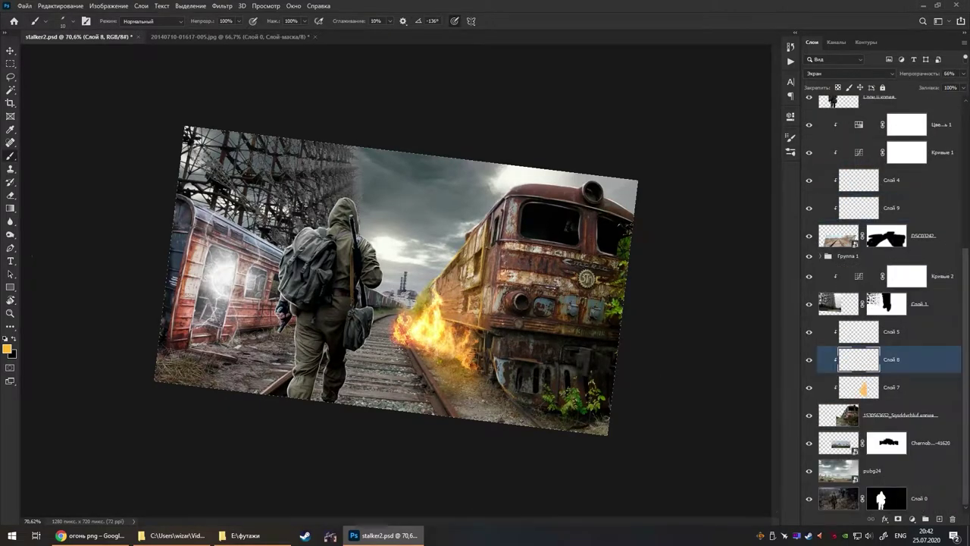
{"action": "scroll", "coordinate": [391, 278], "scroll_direction": "up", "scroll_amount": 4}
{"action": "scroll", "coordinate": [390, 278], "scroll_direction": "up", "scroll_amount": 2}
{"action": "left_click_drag", "start_coordinate": [391, 278], "coordinate": [443, 313]}
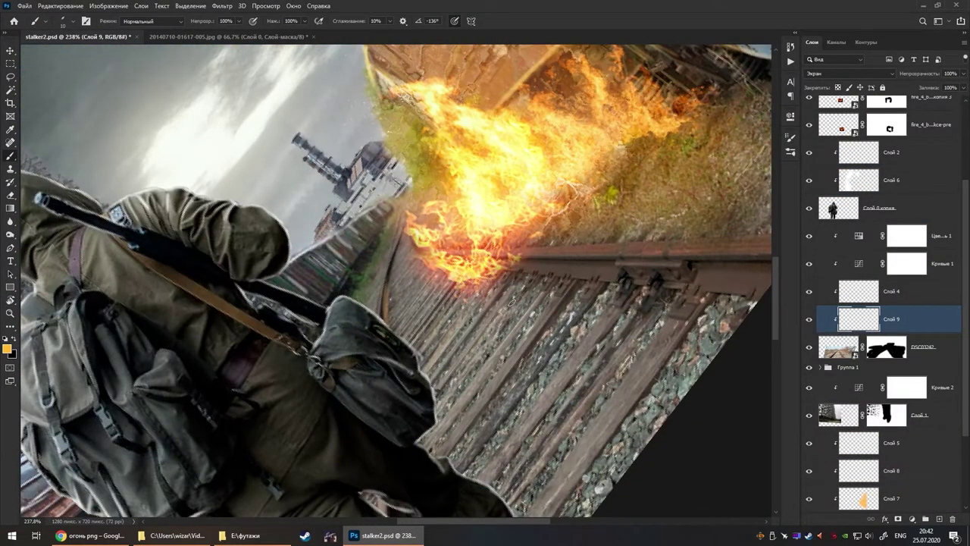
{"action": "mouse_move", "coordinate": [572, 355]}
{"action": "left_mouse_down"}
{"action": "mouse_move", "coordinate": [418, 248]}
{"action": "mouse_move", "coordinate": [360, 321]}
{"action": "left_mouse_up"}
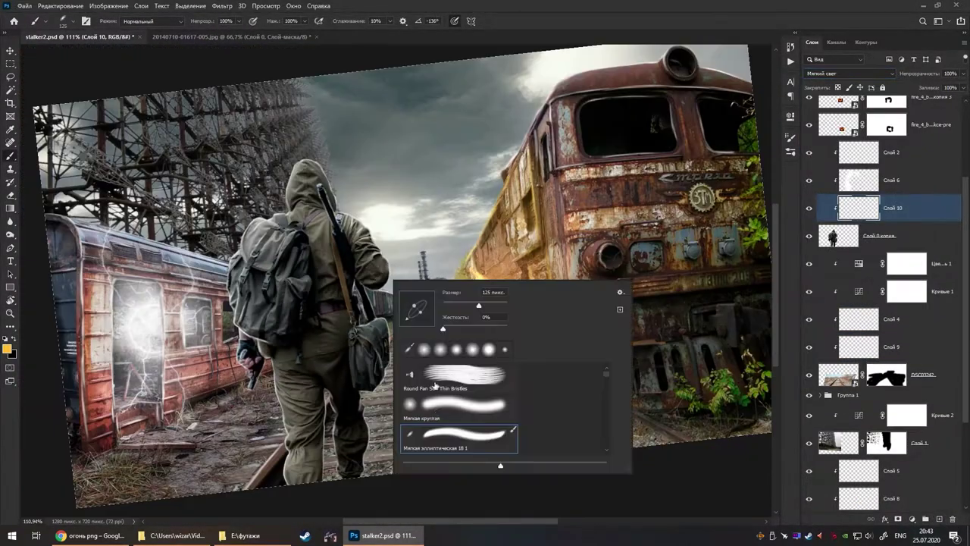
{"action": "double_click", "coordinate": [434, 385]}
{"action": "scroll", "coordinate": [409, 319], "scroll_direction": "up", "scroll_amount": 3}
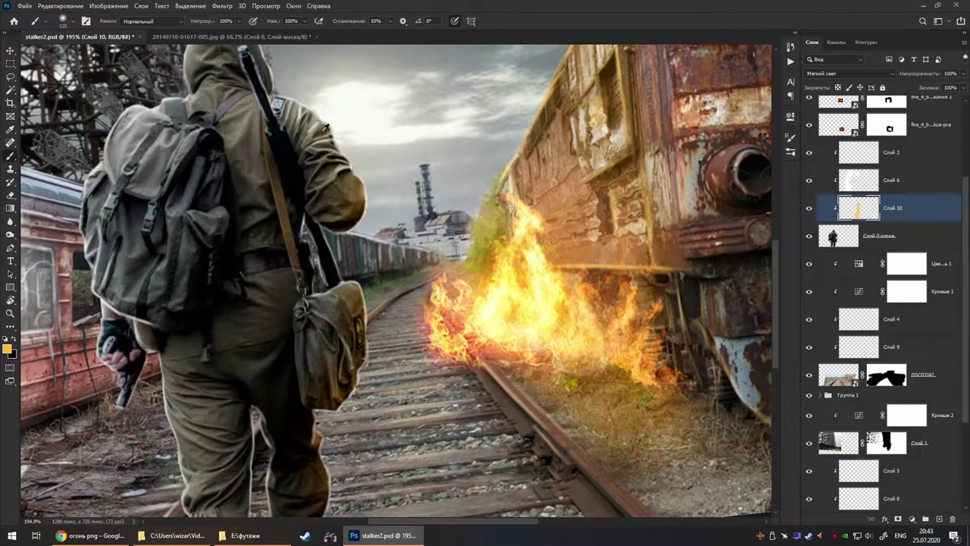
{"action": "left_click_drag", "start_coordinate": [401, 364], "coordinate": [411, 307]}
{"action": "scroll", "coordinate": [407, 311], "scroll_direction": "up", "scroll_amount": 2}
{"action": "key", "text": "e"}
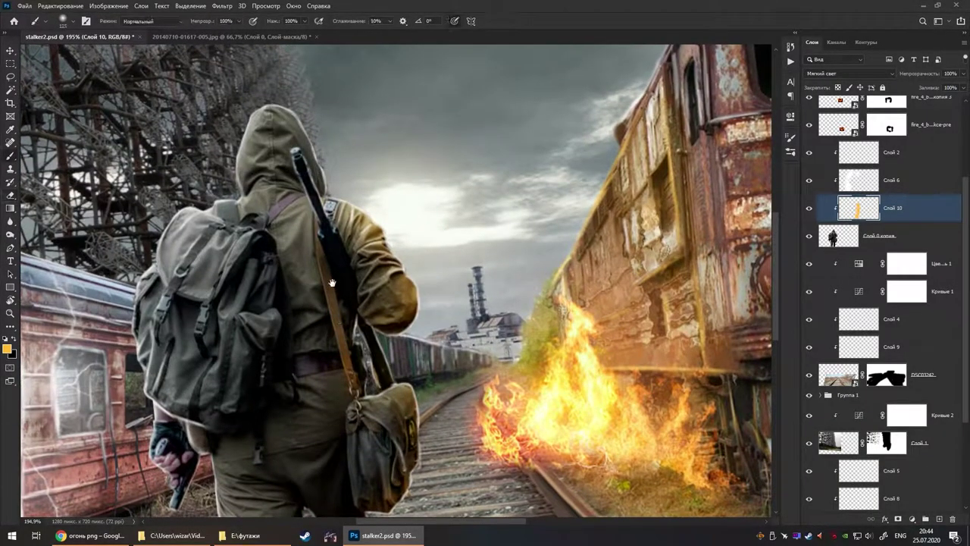
{"action": "key", "text": "ctrl+shift+alt+n"}
Set the new Слой 11 to Экран (Screen) blending for an orange rim light
{"action": "key", "text": "e"}
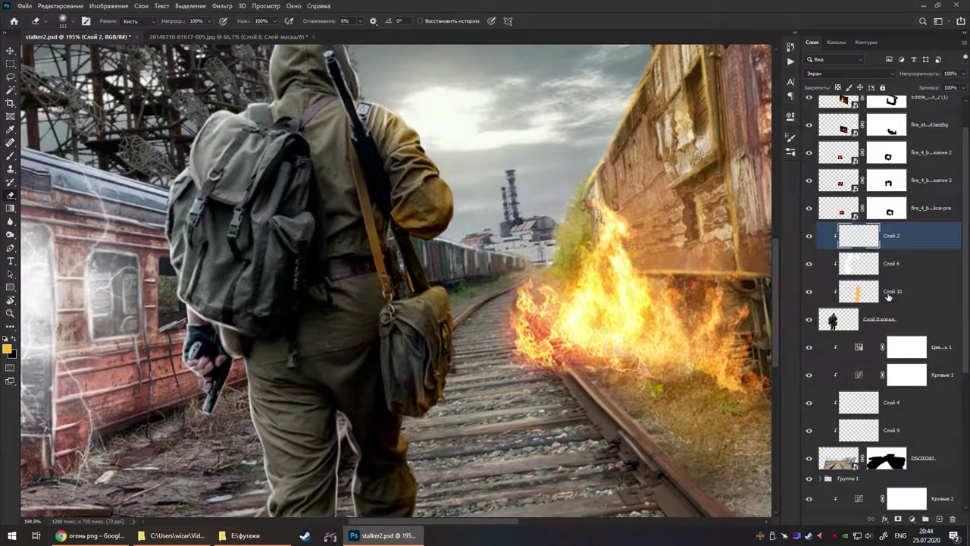
{"action": "left_click", "coordinate": [848, 74]}
{"action": "left_click", "coordinate": [812, 158]}
{"action": "key", "text": "b"}
{"action": "left_click_drag", "start_coordinate": [465, 200], "coordinate": [493, 215]}
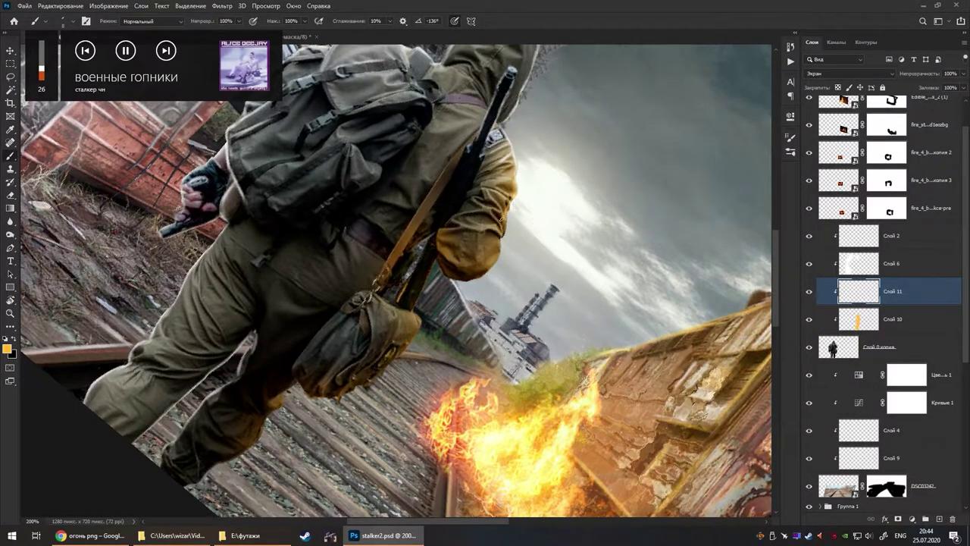
{"action": "key", "text": "Escape"}
{"action": "key", "text": "Escape"}
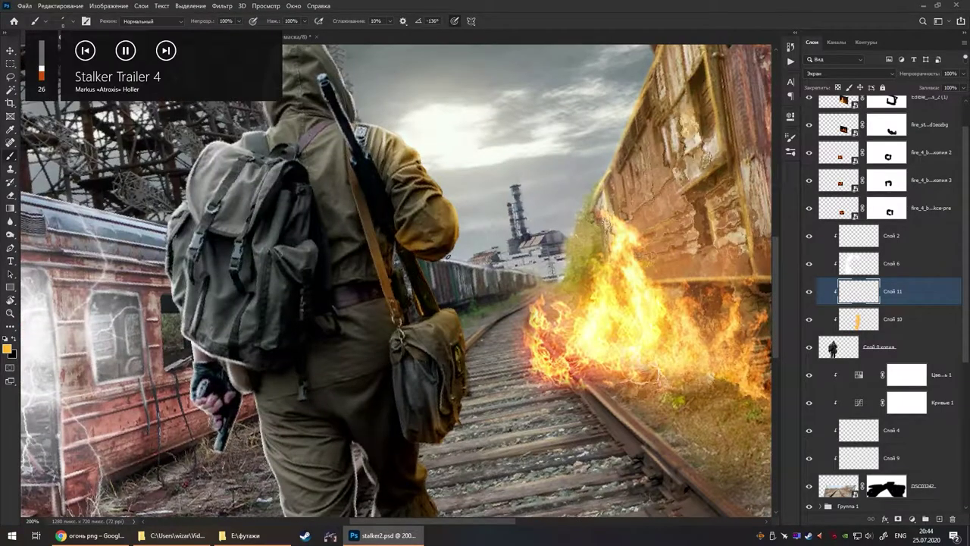
Paint the orange rim along the stalker's torso, hand and outline on Слой 11
{"action": "scroll", "coordinate": [394, 296], "scroll_direction": "up", "scroll_amount": 2}
{"action": "key", "text": "alt+bracketleft"}
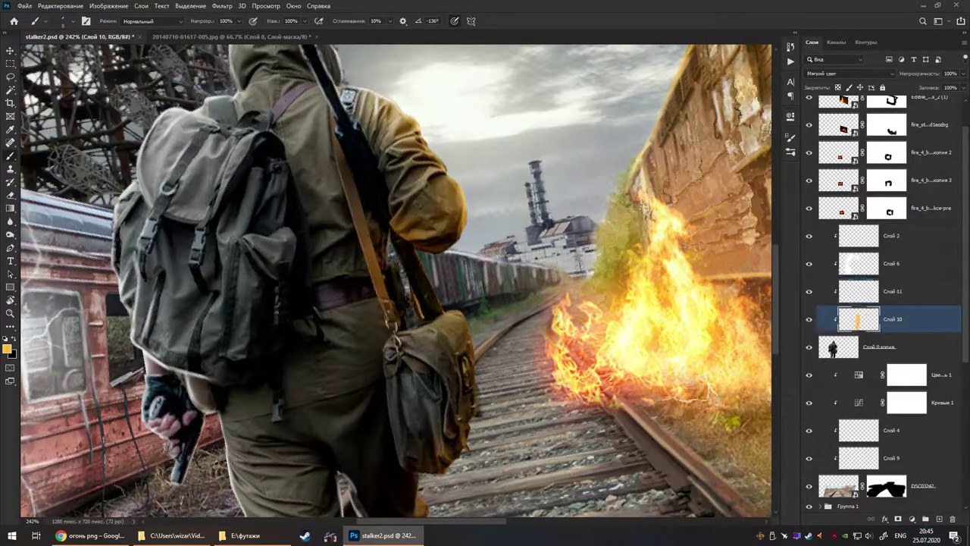
{"action": "scroll", "coordinate": [451, 416], "scroll_direction": "down", "scroll_amount": 2}
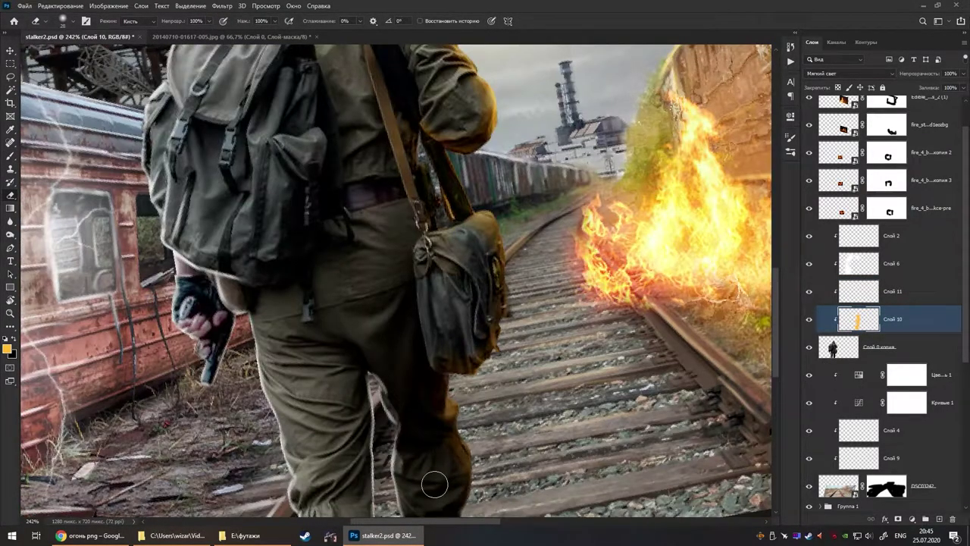
{"action": "key", "text": "alt+bracketright"}
{"action": "key", "text": "b"}
{"action": "mouse_move", "coordinate": [430, 465]}
{"action": "left_mouse_down"}
{"action": "mouse_move", "coordinate": [438, 160]}
{"action": "mouse_move", "coordinate": [438, 220]}
{"action": "left_mouse_up"}
{"action": "mouse_move", "coordinate": [477, 161]}
{"action": "left_mouse_down"}
{"action": "mouse_move", "coordinate": [530, 288]}
{"action": "mouse_move", "coordinate": [512, 269]}
{"action": "mouse_move", "coordinate": [502, 301]}
{"action": "mouse_move", "coordinate": [462, 334]}
{"action": "mouse_move", "coordinate": [510, 222]}
{"action": "left_mouse_up"}
{"action": "left_click_drag", "start_coordinate": [480, 256], "coordinate": [432, 264]}
{"action": "mouse_move", "coordinate": [431, 227]}
{"action": "left_mouse_down"}
{"action": "mouse_move", "coordinate": [409, 263]}
{"action": "mouse_move", "coordinate": [422, 206]}
{"action": "mouse_move", "coordinate": [513, 227]}
{"action": "mouse_move", "coordinate": [396, 259]}
{"action": "left_mouse_up"}
{"action": "scroll", "coordinate": [408, 285], "scroll_direction": "up", "scroll_amount": 2}
{"action": "key", "text": "r"}
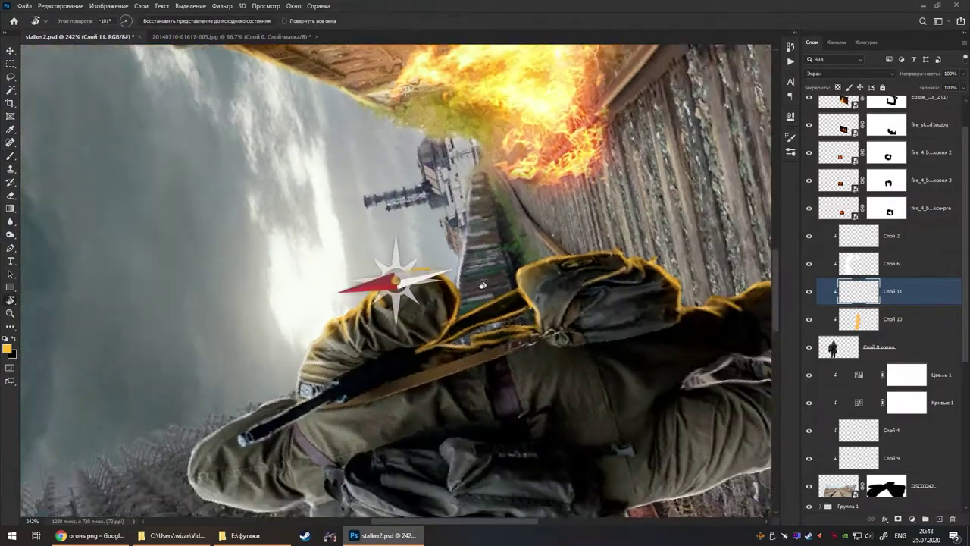
{"action": "left_click_drag", "start_coordinate": [395, 260], "coordinate": [415, 277]}
On Слой 10, choose a soft round brush and trim excess rim light around the arm and bag
{"action": "key", "text": "ctrl+0"}
{"action": "key", "text": "b"}
{"action": "key", "text": "alt+bracketleft"}
{"action": "right_click", "coordinate": [415, 277]}
{"action": "double_click", "coordinate": [462, 394]}
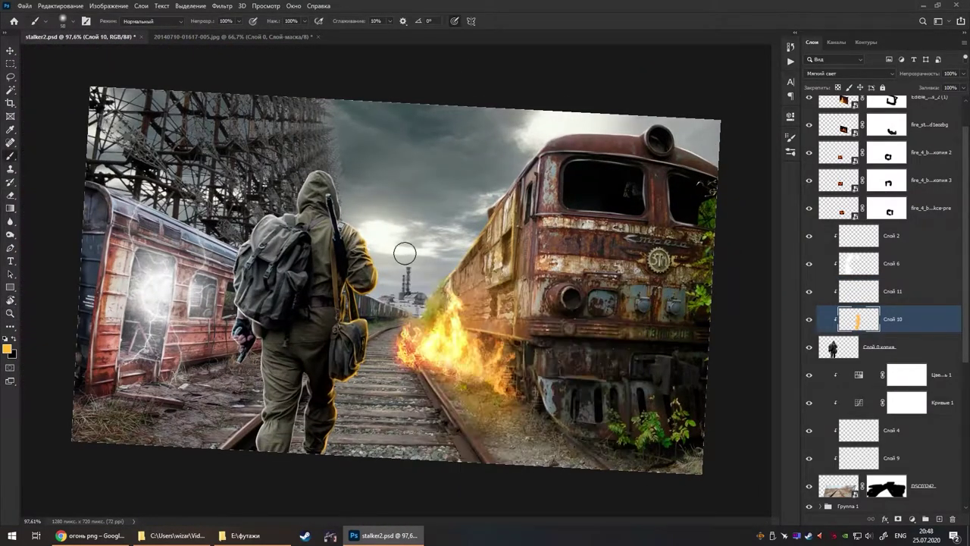
{"action": "scroll", "coordinate": [333, 372], "scroll_direction": "up", "scroll_amount": 5}
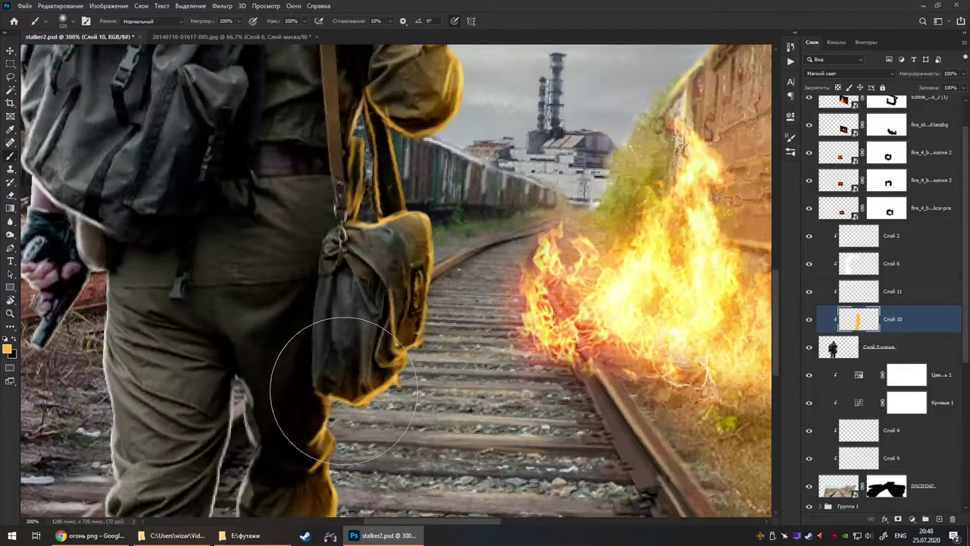
{"action": "left_click_drag", "start_coordinate": [386, 86], "coordinate": [387, 265]}
{"action": "key", "text": "e"}
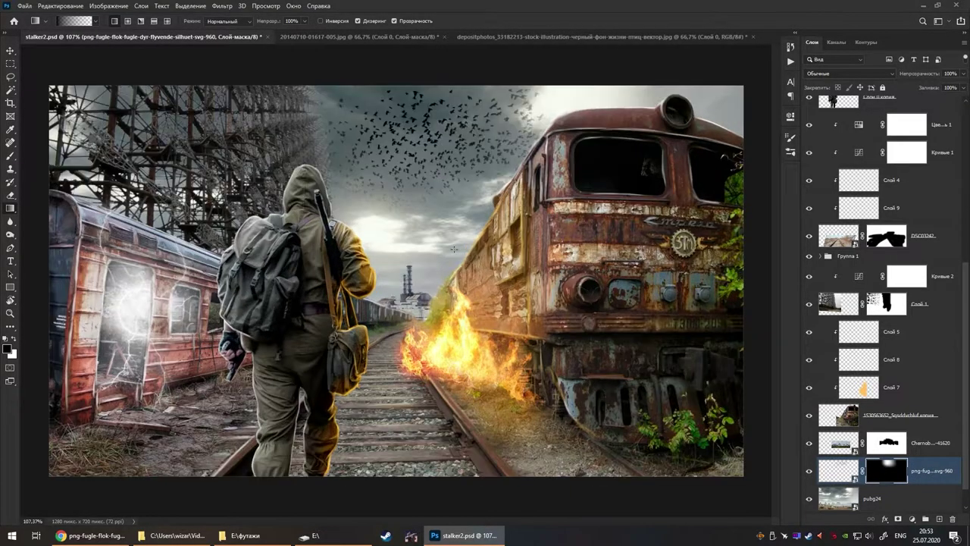
Fade the birds out with a gradient on their layer mask
{"action": "left_click_drag", "start_coordinate": [454, 249], "coordinate": [523, 106]}
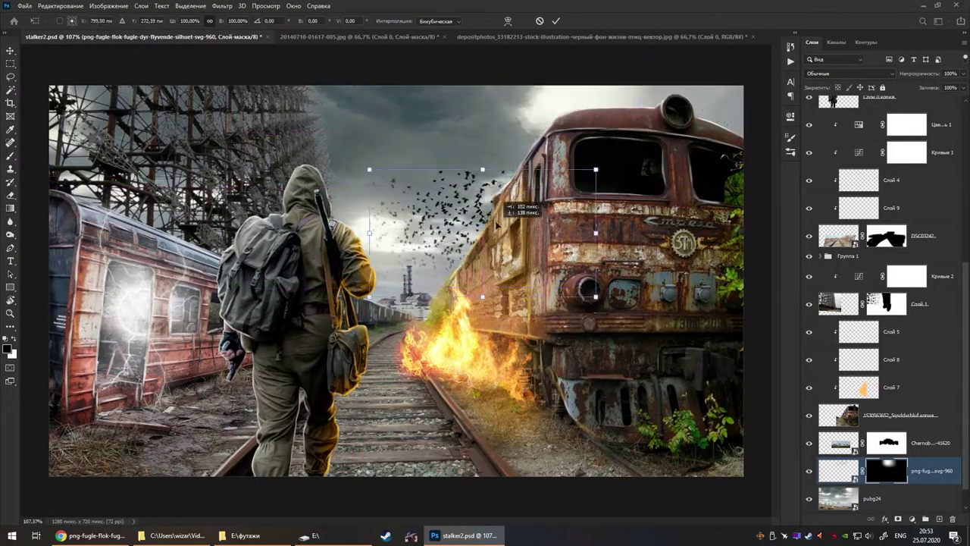
{"action": "key", "text": "b"}
{"action": "scroll", "coordinate": [516, 373], "scroll_direction": "down", "scroll_amount": 2}
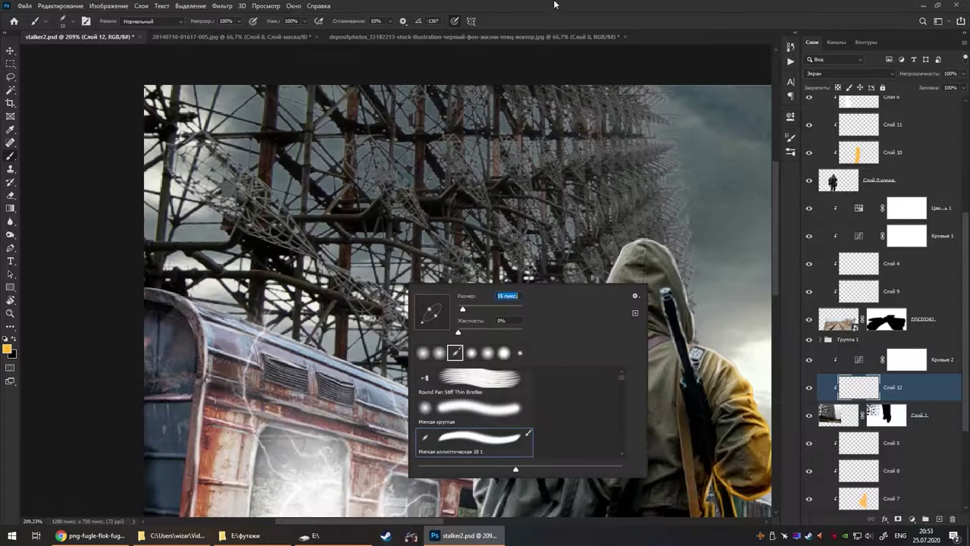
Swap colours, rotate the view over the radar towers, then stamp-merge everything into a new layer
{"action": "key", "text": "Return"}
{"action": "left_click_drag", "start_coordinate": [464, 311], "coordinate": [324, 121]}
{"action": "key", "text": "x"}
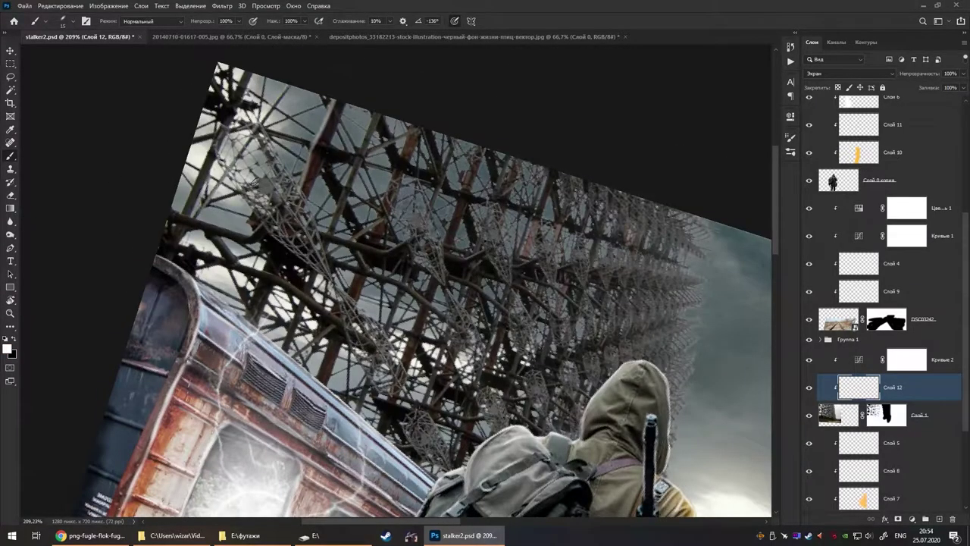
{"action": "left_click_drag", "start_coordinate": [191, 214], "coordinate": [351, 138]}
{"action": "mouse_move", "coordinate": [570, 267]}
{"action": "left_mouse_down"}
{"action": "mouse_move", "coordinate": [544, 117]}
{"action": "mouse_move", "coordinate": [543, 241]}
{"action": "left_mouse_up"}
{"action": "left_click_drag", "start_coordinate": [658, 258], "coordinate": [499, 219]}
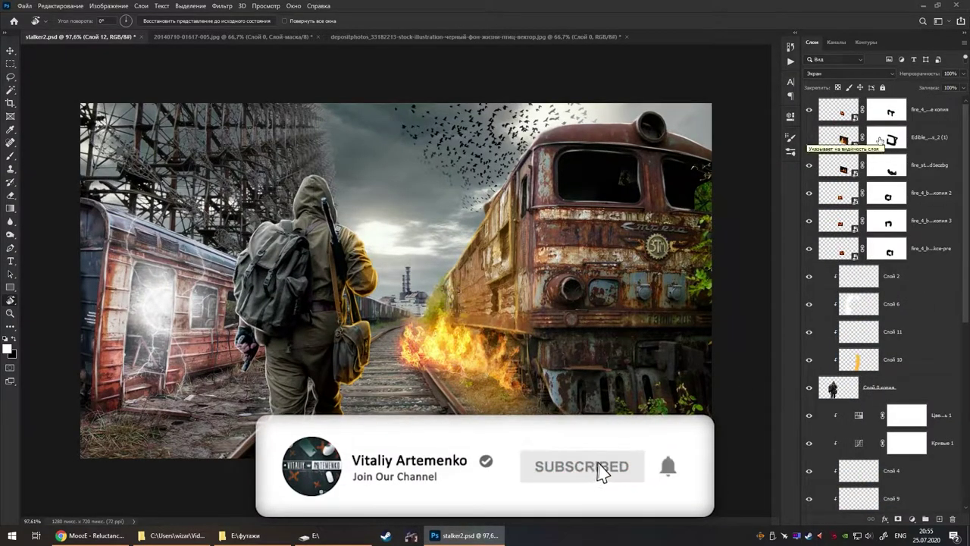
{"action": "key", "text": "ctrl+shift+alt+e"}
Launch Color Efex Pro 4 on the merged layer and switch off the previously used filters
{"action": "scroll", "coordinate": [441, 359], "scroll_direction": "down", "scroll_amount": 2}
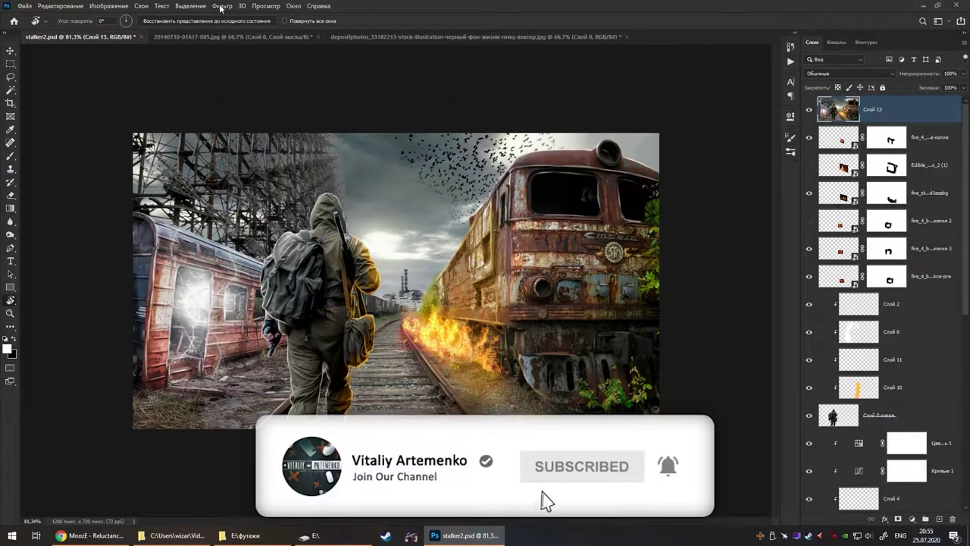
{"action": "left_click", "coordinate": [222, 6]}
{"action": "left_click", "coordinate": [243, 18]}
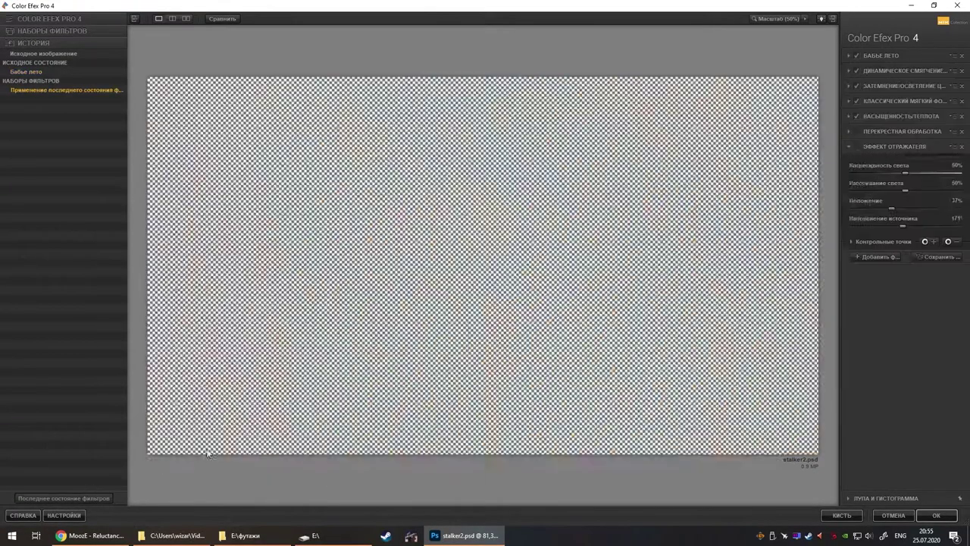
{"action": "left_click", "coordinate": [856, 116]}
{"action": "left_click", "coordinate": [856, 101]}
{"action": "left_click", "coordinate": [856, 86]}
{"action": "left_click", "coordinate": [857, 70]}
{"action": "double_click", "coordinate": [856, 55]}
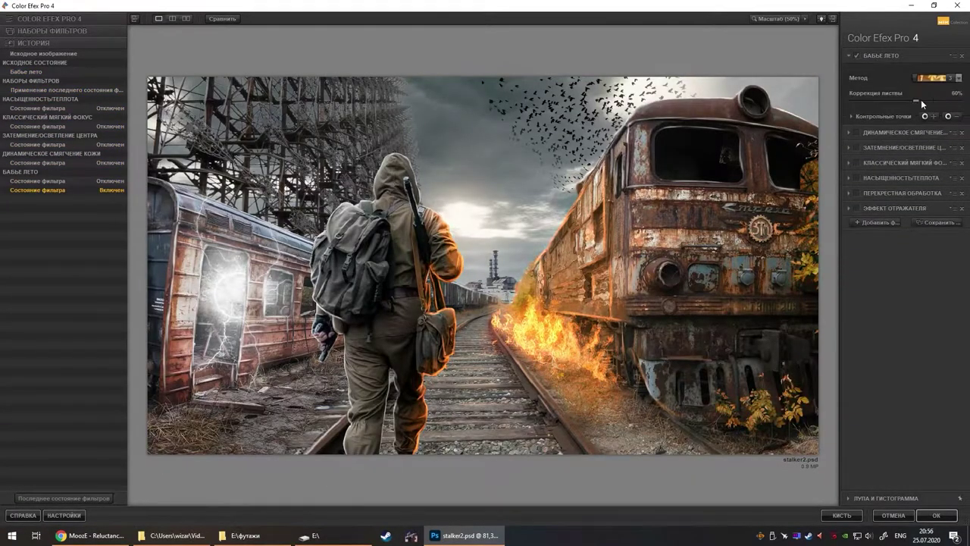
{"action": "left_click", "coordinate": [857, 55]}
Enable Darken/Lighten Center and Classic Soft Focus with reduced soft-focus intensity
{"action": "left_click", "coordinate": [856, 147]}
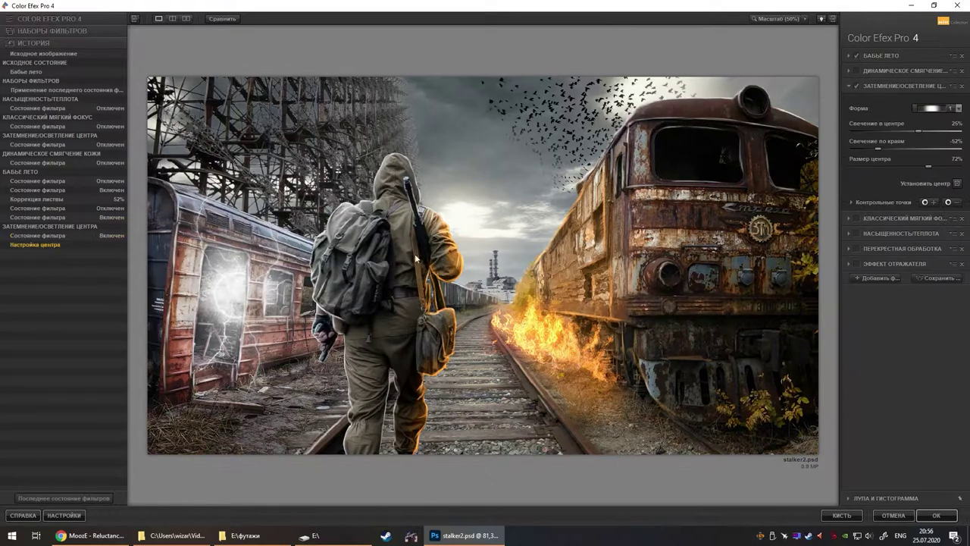
{"action": "left_click", "coordinate": [857, 219]}
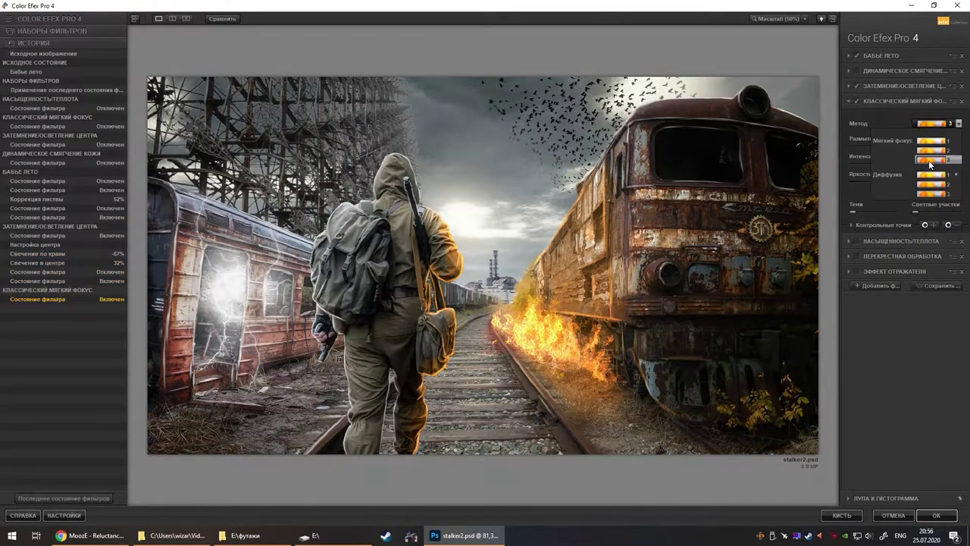
{"action": "left_click", "coordinate": [926, 124]}
{"action": "mouse_move", "coordinate": [884, 163]}
{"action": "left_mouse_down"}
{"action": "mouse_move", "coordinate": [872, 163]}
{"action": "mouse_move", "coordinate": [890, 184]}
{"action": "left_mouse_up"}
Enable Saturation/Warmth, move its control point onto the fire, and cool warmth to -53%
{"action": "left_click", "coordinate": [857, 240]}
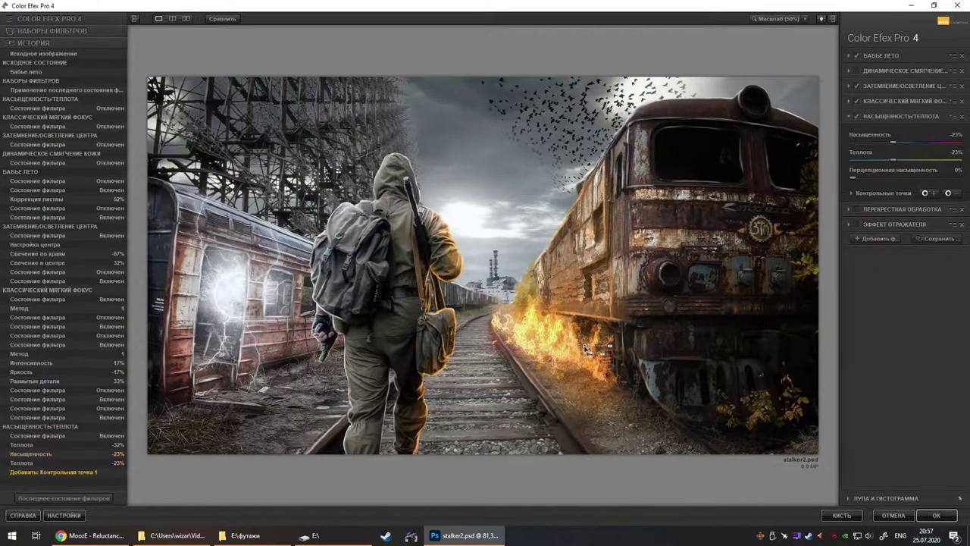
{"action": "left_click_drag", "start_coordinate": [584, 349], "coordinate": [553, 333]}
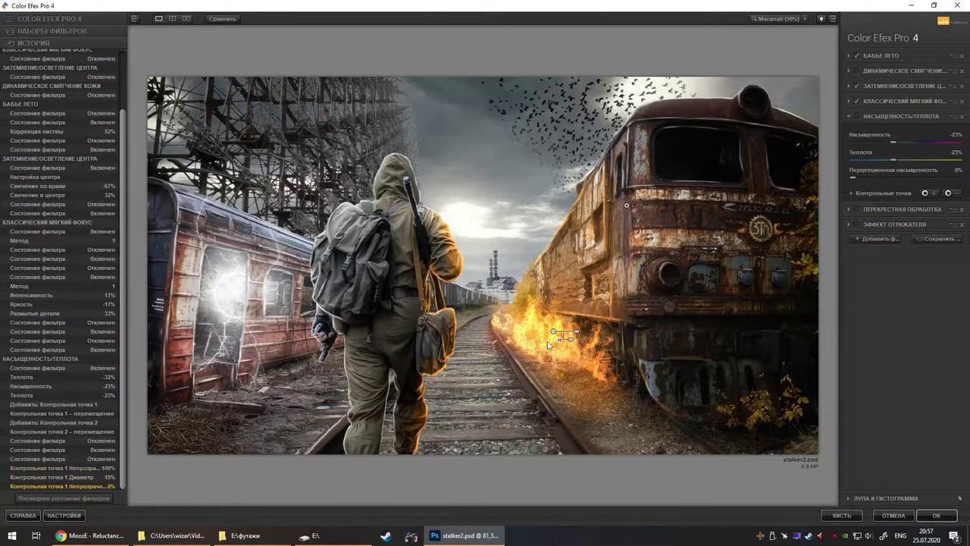
{"action": "left_click", "coordinate": [851, 192]}
{"action": "left_click", "coordinate": [852, 236]}
{"action": "left_click", "coordinate": [856, 117]}
{"action": "left_click_drag", "start_coordinate": [893, 160], "coordinate": [883, 159]}
{"action": "left_click", "coordinate": [852, 236]}
Lower the first control point's opacity to 85% and add more Saturation/Warmth control points
{"action": "left_click_drag", "start_coordinate": [626, 339], "coordinate": [616, 341]}
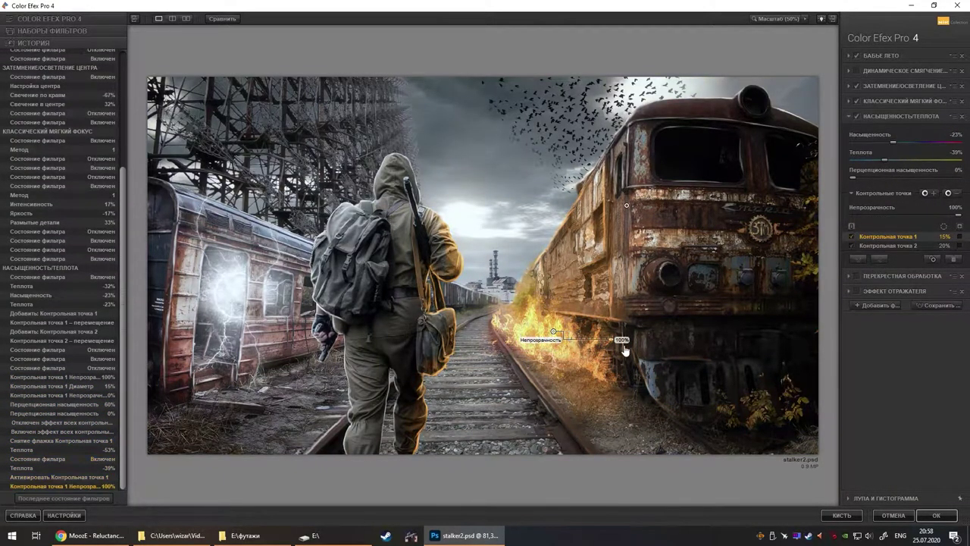
{"action": "left_click_drag", "start_coordinate": [634, 218], "coordinate": [633, 219]}
{"action": "key", "text": "ctrl+v"}
{"action": "key", "text": "ctrl+v"}
{"action": "key", "text": "ctrl+v"}
{"action": "key", "text": "ctrl+v"}
{"action": "left_click", "coordinate": [856, 116]}
{"action": "left_click", "coordinate": [857, 116]}
{"action": "key", "text": "ctrl+v"}
{"action": "key", "text": "ctrl+v"}
{"action": "left_click", "coordinate": [421, 420]}
Replace Cross Processing with a Reflector Effect at 170°, 38% position, 42% intensity and apply
{"action": "left_click", "coordinate": [856, 117]}
{"action": "left_click", "coordinate": [856, 338]}
{"action": "left_click", "coordinate": [856, 339]}
{"action": "left_click", "coordinate": [855, 354]}
{"action": "left_click", "coordinate": [902, 244]}
{"action": "left_click_drag", "start_coordinate": [898, 244], "coordinate": [892, 226]}
{"action": "left_click_drag", "start_coordinate": [905, 192], "coordinate": [897, 192]}
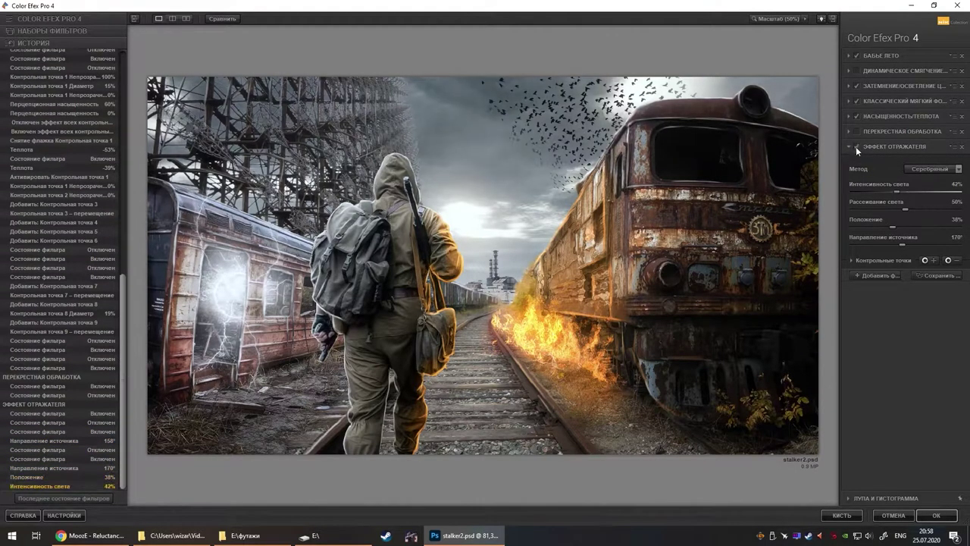
{"action": "left_click", "coordinate": [856, 146]}
{"action": "left_click", "coordinate": [856, 146]}
{"action": "left_click", "coordinate": [936, 514]}
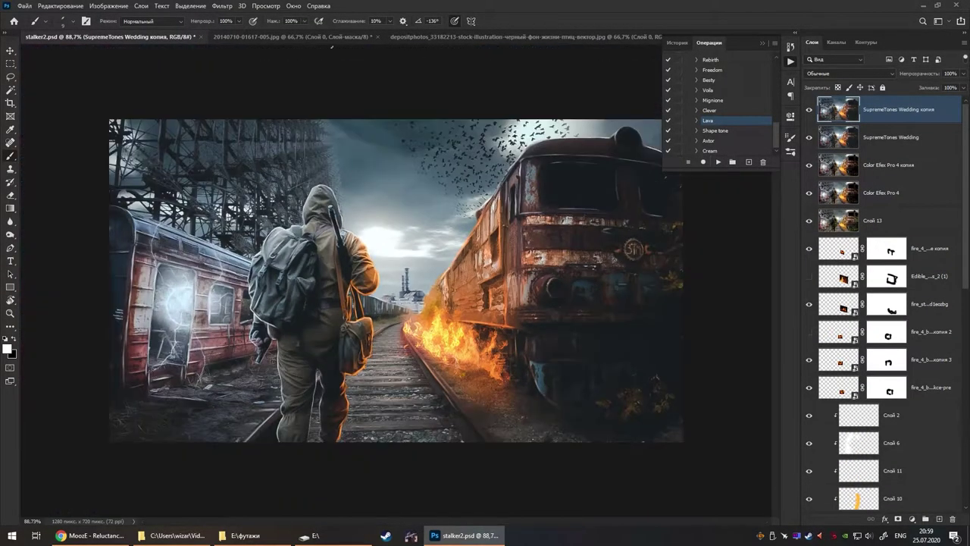
Preview the tone curve in Camera Raw Filter, cancel, and hide a layer to compare tones
{"action": "left_click", "coordinate": [222, 5]}
{"action": "left_click", "coordinate": [271, 86]}
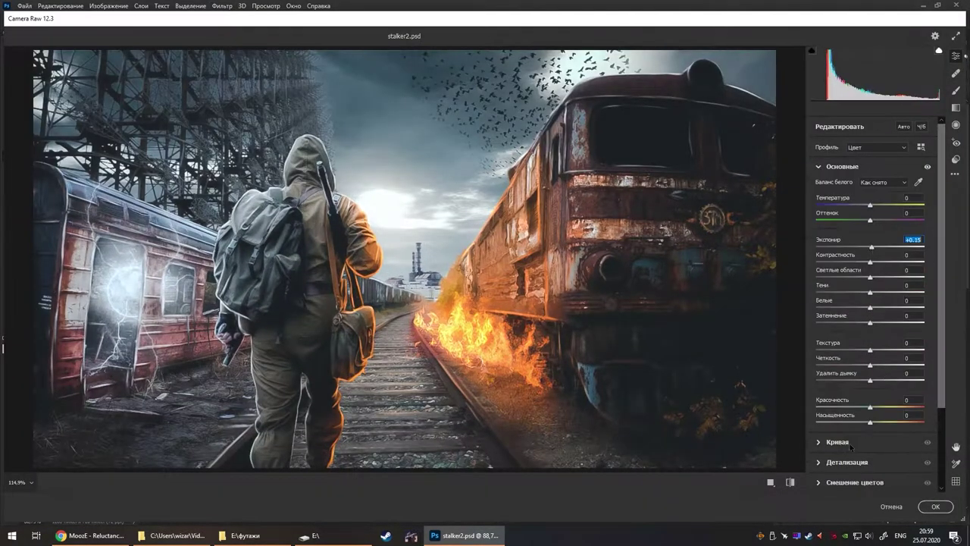
{"action": "left_click", "coordinate": [837, 441]}
{"action": "left_click", "coordinate": [936, 506]}
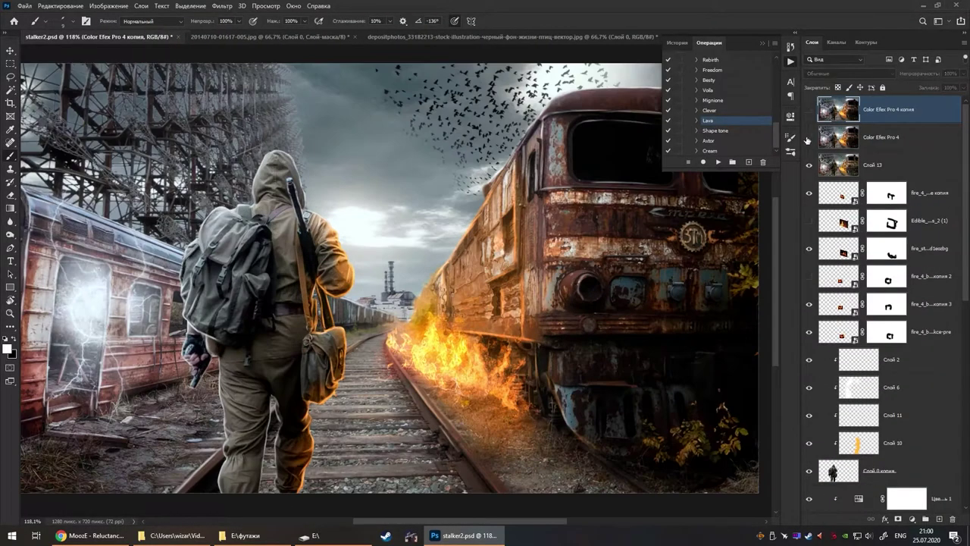
{"action": "left_click", "coordinate": [808, 139]}
Rerun Color Efex Pro 4, toggling Classic Soft Focus and Darken/Lighten Center, and apply it
{"action": "left_click", "coordinate": [222, 6]}
{"action": "left_click", "coordinate": [244, 21]}
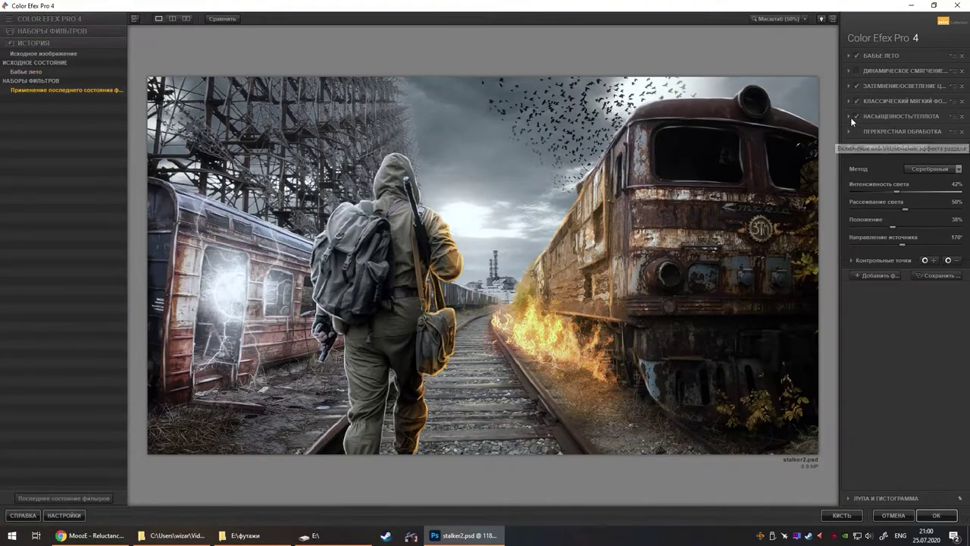
{"action": "left_click", "coordinate": [851, 117]}
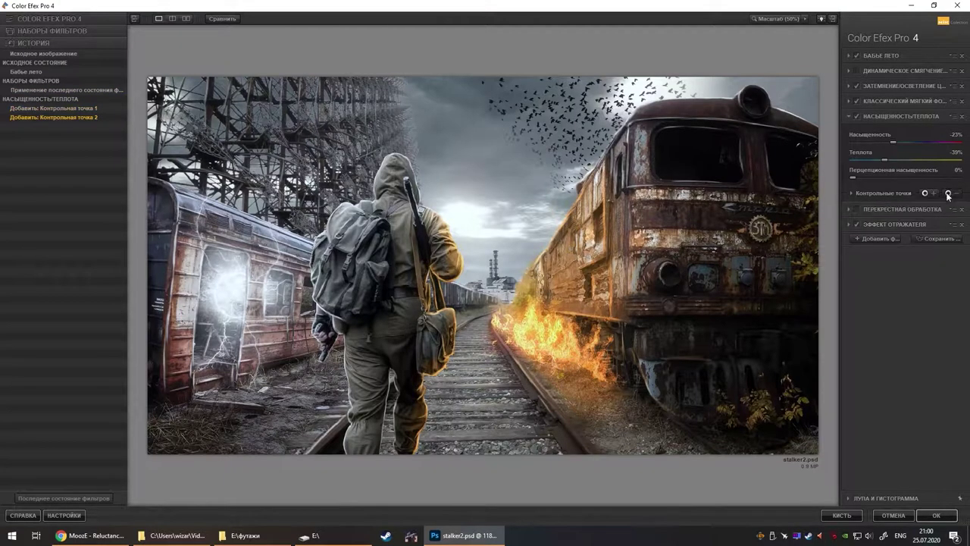
{"action": "double_click", "coordinate": [856, 101]}
{"action": "double_click", "coordinate": [856, 101]}
{"action": "double_click", "coordinate": [856, 85]}
{"action": "left_click", "coordinate": [849, 85]}
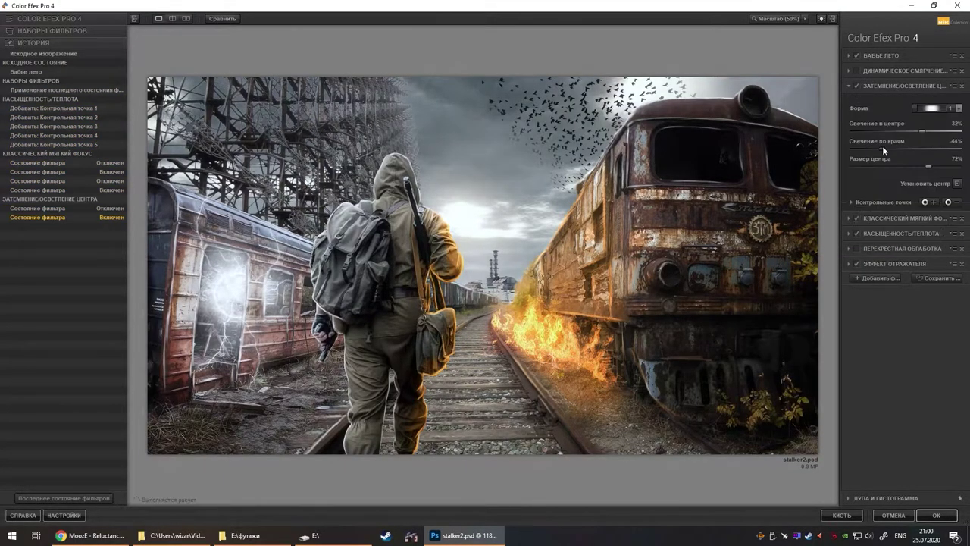
{"action": "key", "text": "ctrl+0"}
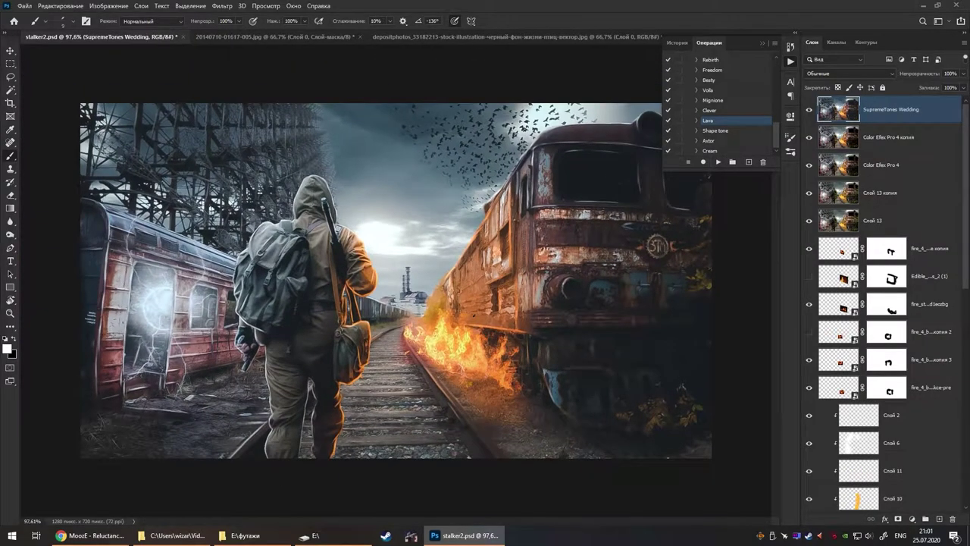
Delete the SupremeTones Wedding layer
{"action": "key", "text": "XF86AudioNext"}
{"action": "right_click", "coordinate": [907, 137]}
{"action": "left_click", "coordinate": [907, 149]}
In Camera Raw, raise clarity to +16, increase sharpening masking and shift the reds' hue
{"action": "left_click", "coordinate": [222, 5]}
{"action": "left_click", "coordinate": [249, 66]}
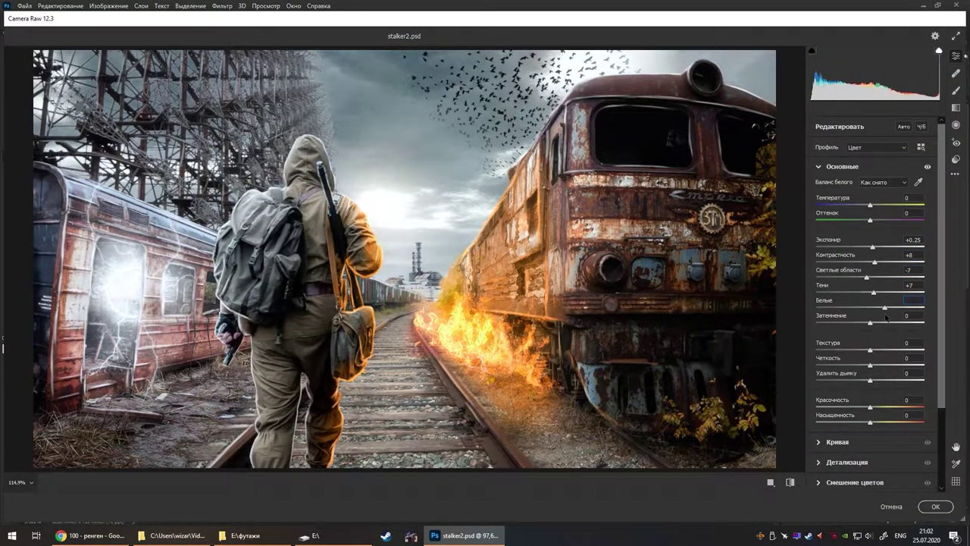
{"action": "left_click_drag", "start_coordinate": [870, 365], "coordinate": [878, 365]}
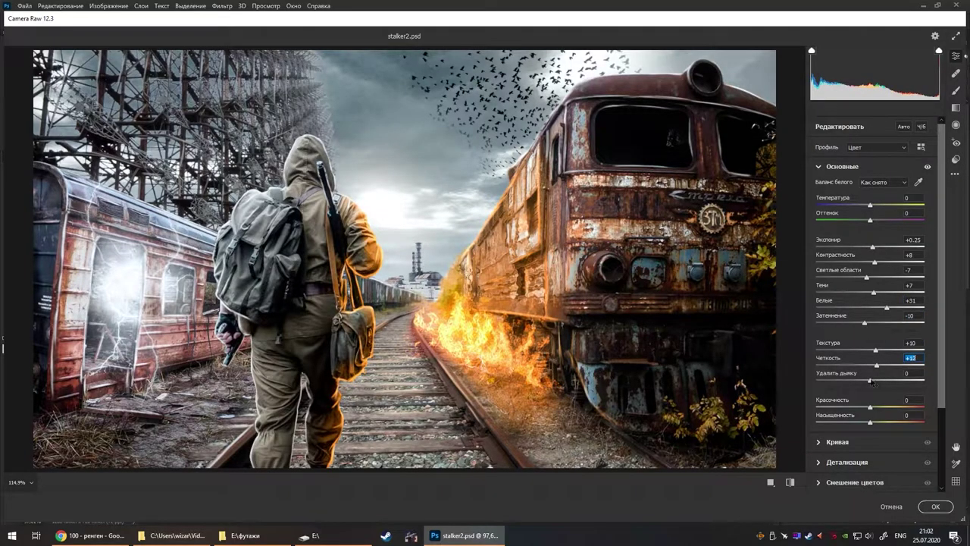
{"action": "left_click", "coordinate": [857, 441]}
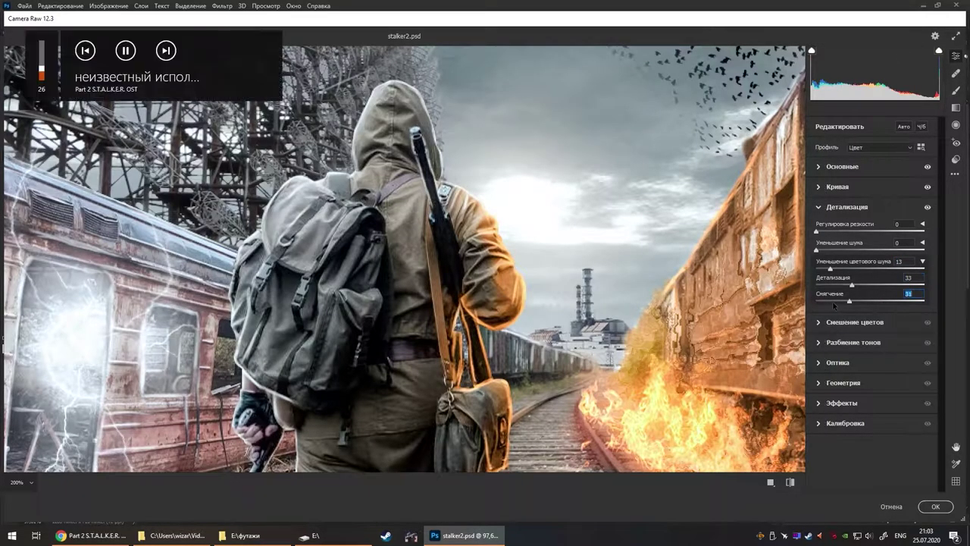
{"action": "left_click_drag", "start_coordinate": [816, 300], "coordinate": [849, 300]}
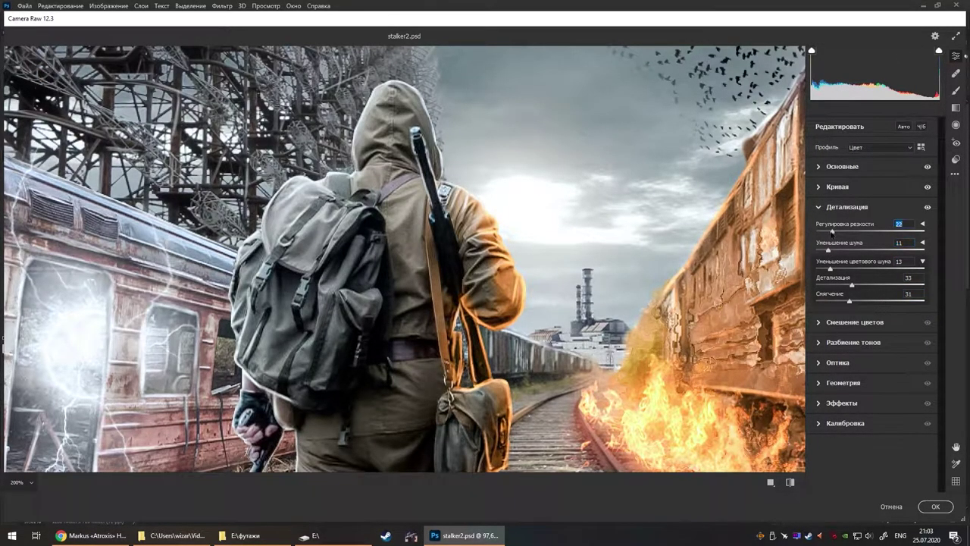
{"action": "key", "text": "ctrl+0"}
{"action": "left_click", "coordinate": [820, 324]}
{"action": "left_click_drag", "start_coordinate": [870, 218], "coordinate": [889, 218]}
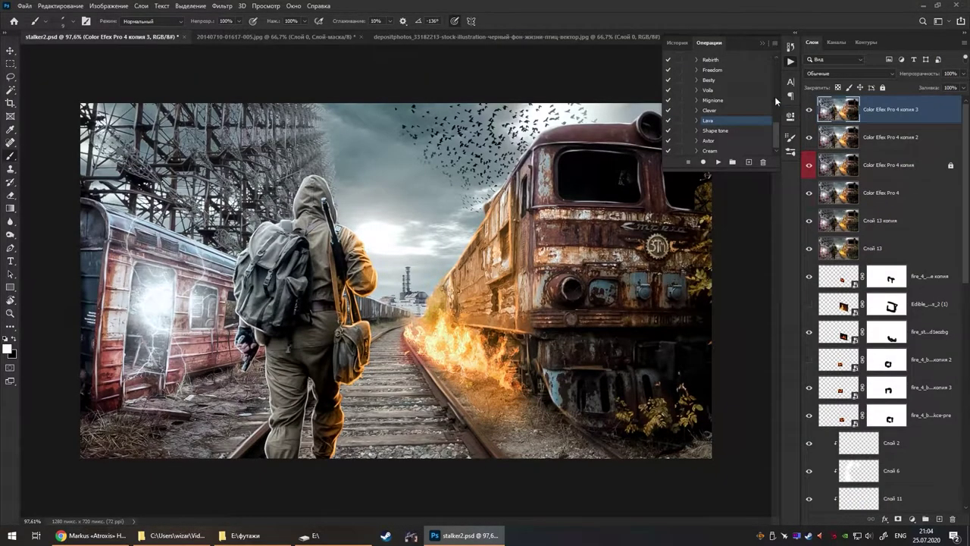
Run the SupremeTones Wedding toning action and apply a second Camera Raw pass with Curves
{"action": "left_click", "coordinate": [717, 162]}
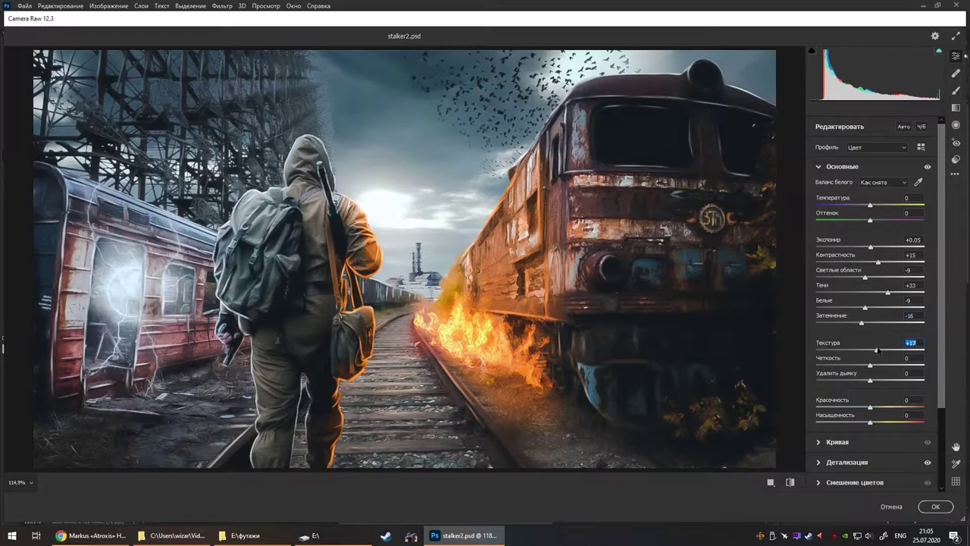
{"action": "left_click", "coordinate": [838, 345]}
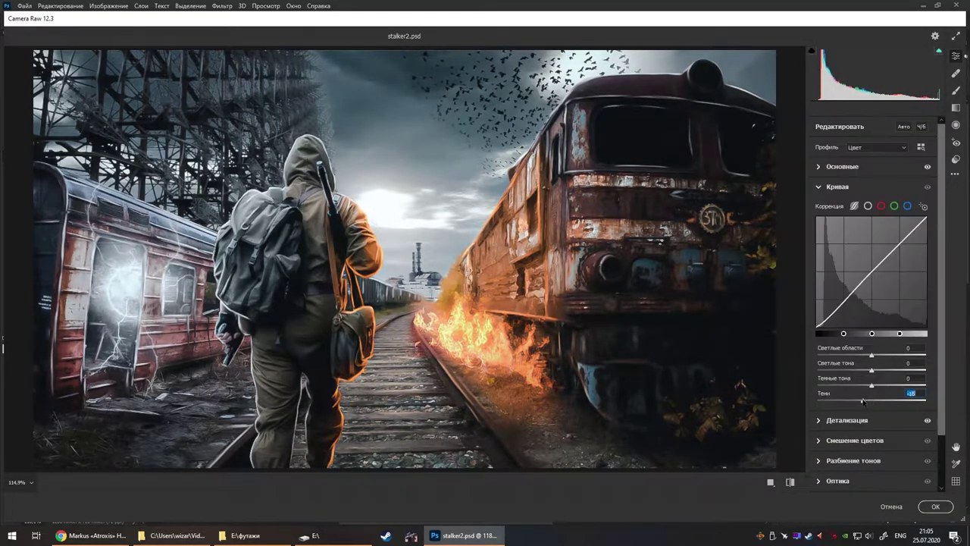
{"action": "left_click", "coordinate": [855, 410]}
{"action": "key", "text": "Return"}
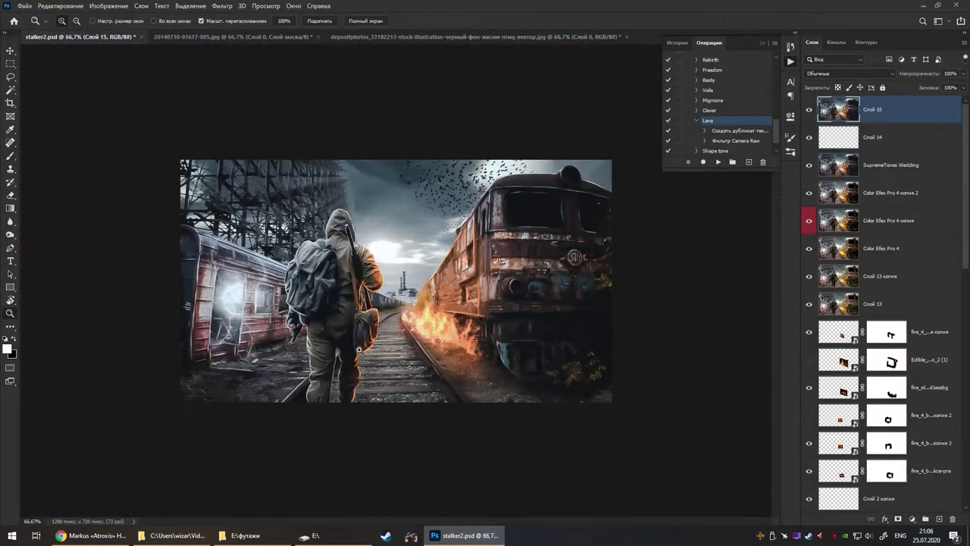
Place the light-rays image from the футажи folder onto the composite
{"action": "left_click", "coordinate": [173, 535]}
{"action": "left_click", "coordinate": [244, 535]}
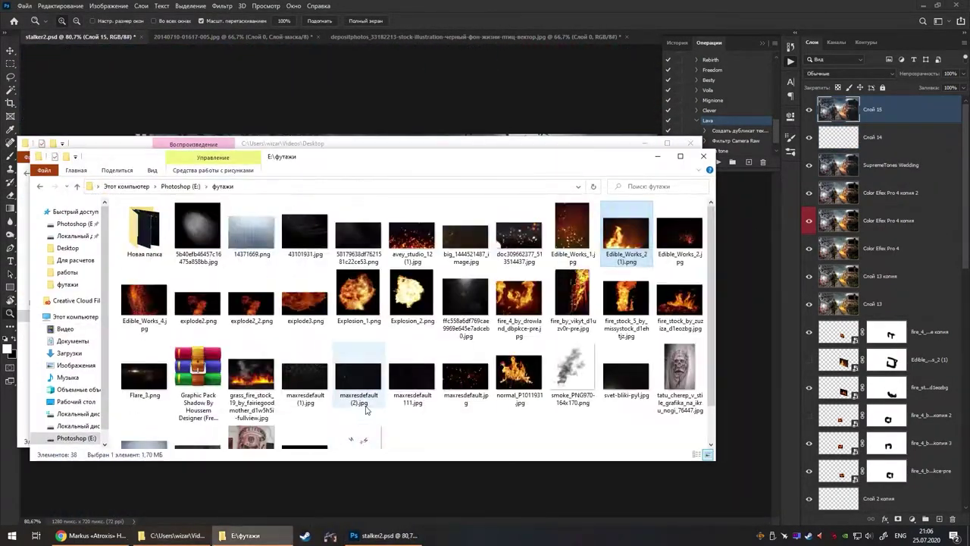
{"action": "left_click_drag", "start_coordinate": [244, 238], "coordinate": [422, 227]}
{"action": "left_click", "coordinate": [849, 73]}
{"action": "left_click", "coordinate": [834, 149]}
{"action": "key", "text": "Return"}
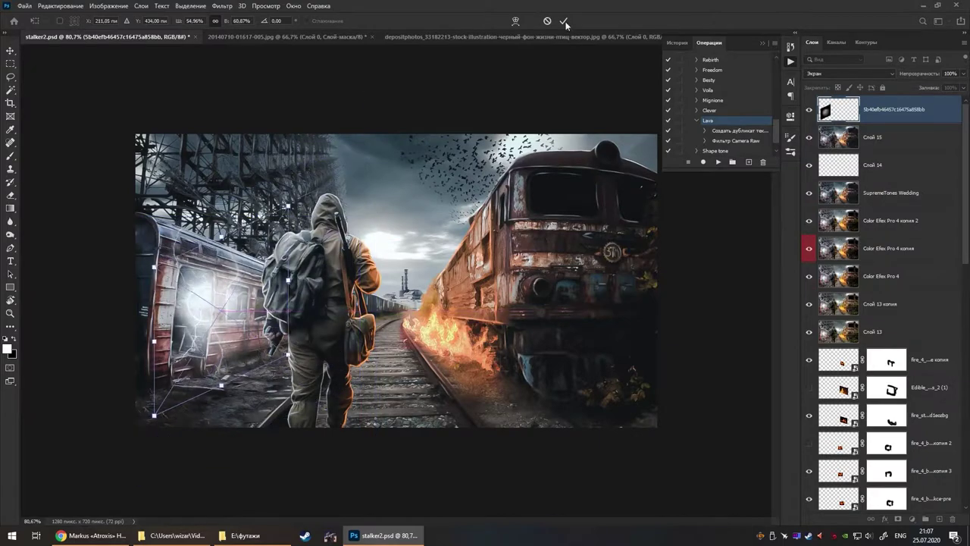
Soften the light rays with Gaussian Blur and fit them over the image
{"action": "key", "text": "ctrl+plus"}
{"action": "left_click", "coordinate": [222, 5]}
{"action": "left_click", "coordinate": [412, 212]}
{"action": "key", "text": "Return"}
{"action": "key", "text": "ctrl+0"}
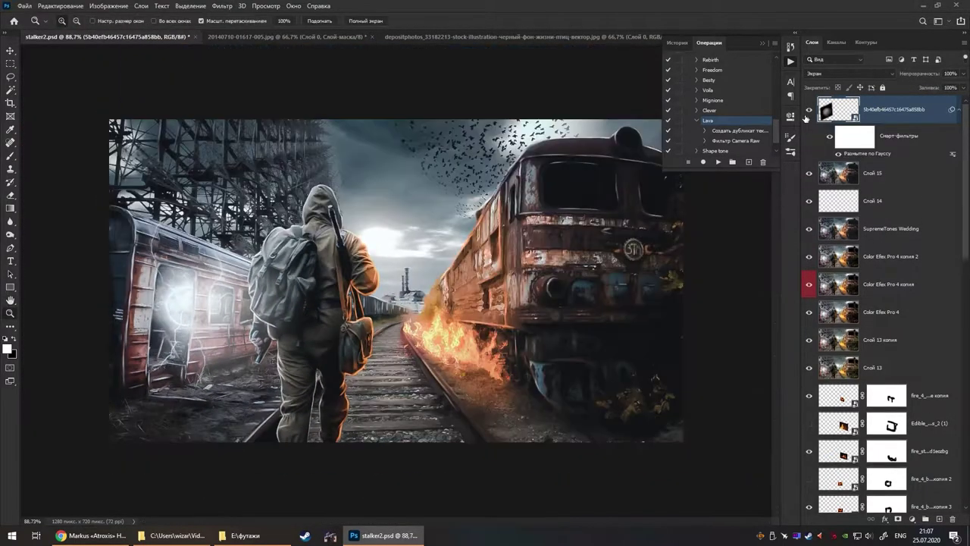
{"action": "key", "text": "ctrl+t"}
{"action": "key", "text": "Return"}
Duplicate the light-ray layer and tint the copy orange with Hue/Saturation
{"action": "key", "text": "ctrl+j"}
{"action": "key", "text": "ctrl+u"}
{"action": "left_click", "coordinate": [551, 230]}
{"action": "key", "text": "Return"}
{"action": "left_click", "coordinate": [415, 323]}
{"action": "key", "text": "ctrl+0"}
Skew both ray layers so they fan across the rails between the trains
{"action": "key", "text": "ctrl+t"}
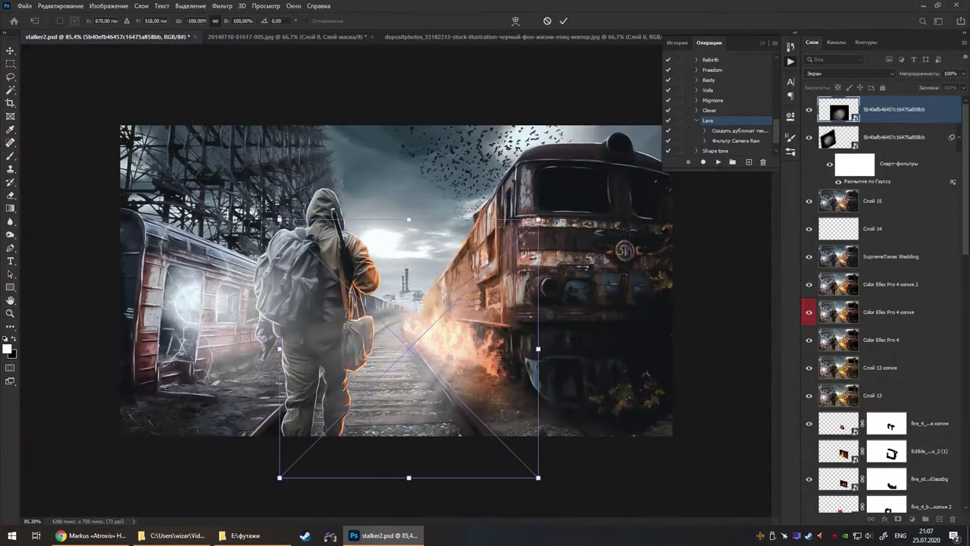
{"action": "left_click_drag", "start_coordinate": [536, 477], "coordinate": [339, 394]}
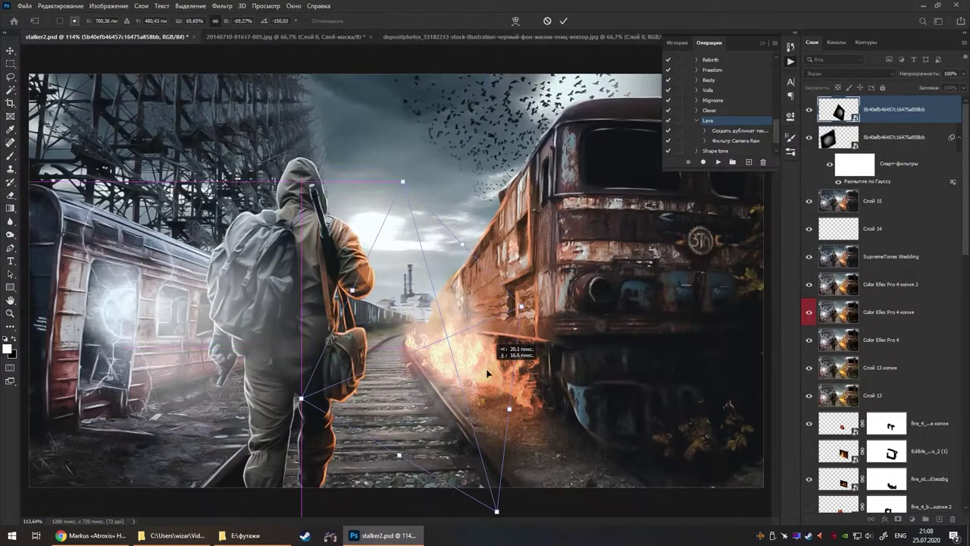
{"action": "key", "text": "Return"}
{"action": "key", "text": "ctrl+0"}
{"action": "key", "text": "ctrl+t"}
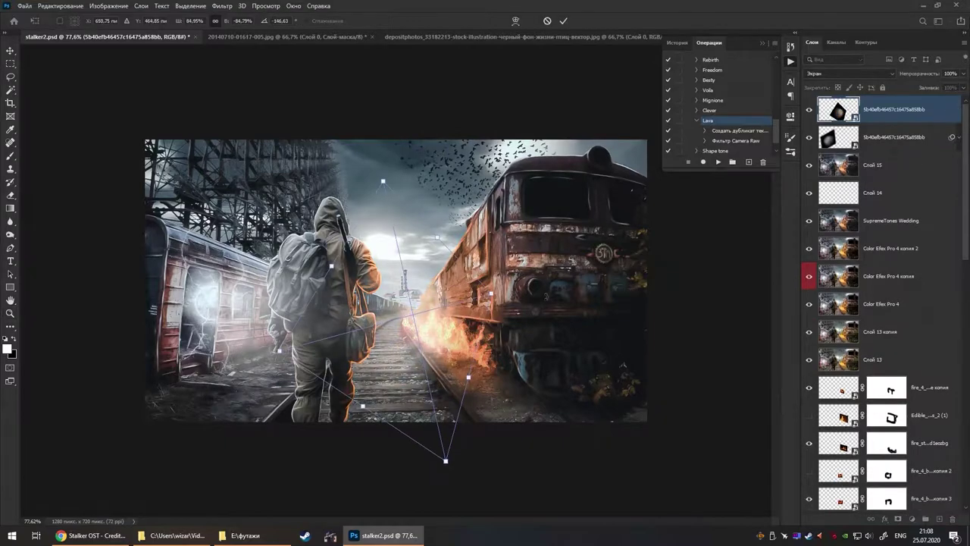
{"action": "left_click", "coordinate": [894, 137]}
{"action": "key", "text": "ctrl+t"}
{"action": "key", "text": "Return"}
Stretch a glow image over the rails and give it a layer mask
{"action": "key", "text": "ctrl+0"}
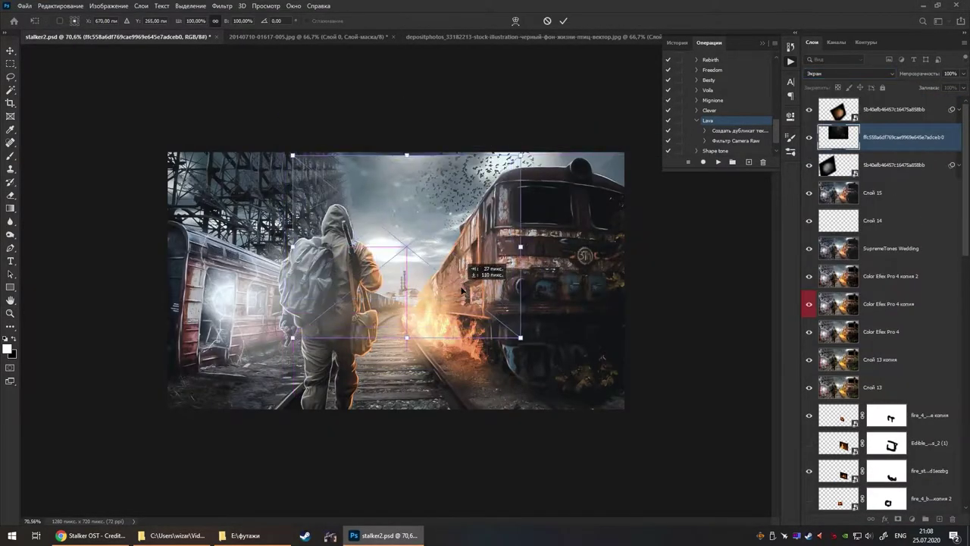
{"action": "left_click_drag", "start_coordinate": [396, 359], "coordinate": [475, 408]}
{"action": "key", "text": "Return"}
{"action": "key", "text": "ctrl+0"}
{"action": "key", "text": "g"}
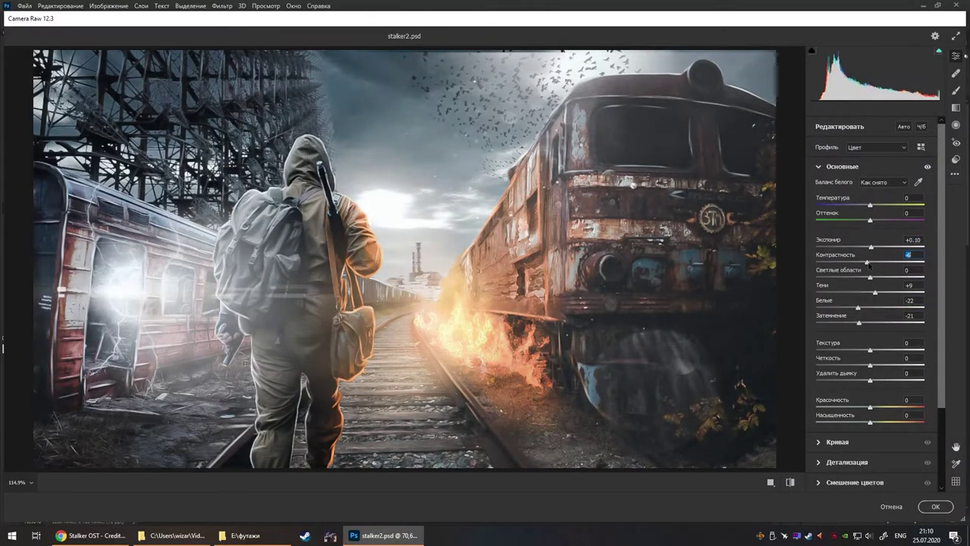
Check the Detail panel and apply the Camera Raw grade (exposure -0.05, contrast +5, shadows -7)
{"action": "left_click", "coordinate": [847, 462]}
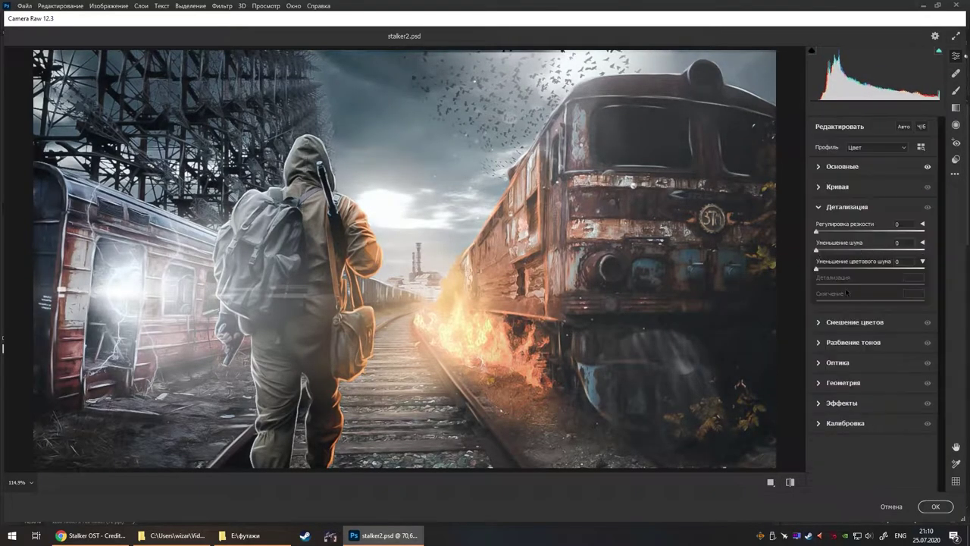
{"action": "key", "text": "Return"}
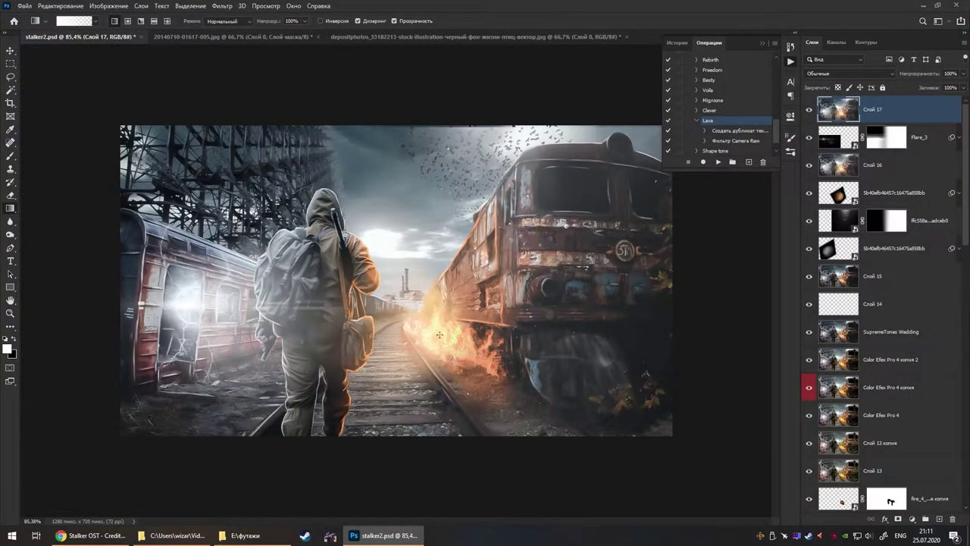
Select the S.T.A.L.K.E.R. 2 logo layer and move it up toward the top-right sky
{"action": "left_click", "coordinate": [907, 143]}
{"action": "key", "text": "ctrl+t"}
{"action": "left_click_drag", "start_coordinate": [209, 387], "coordinate": [557, 173]}
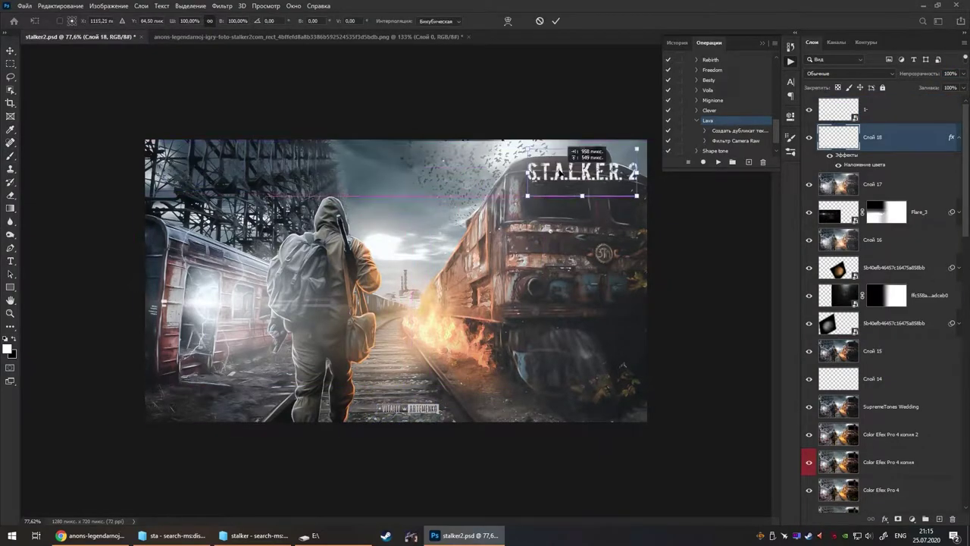